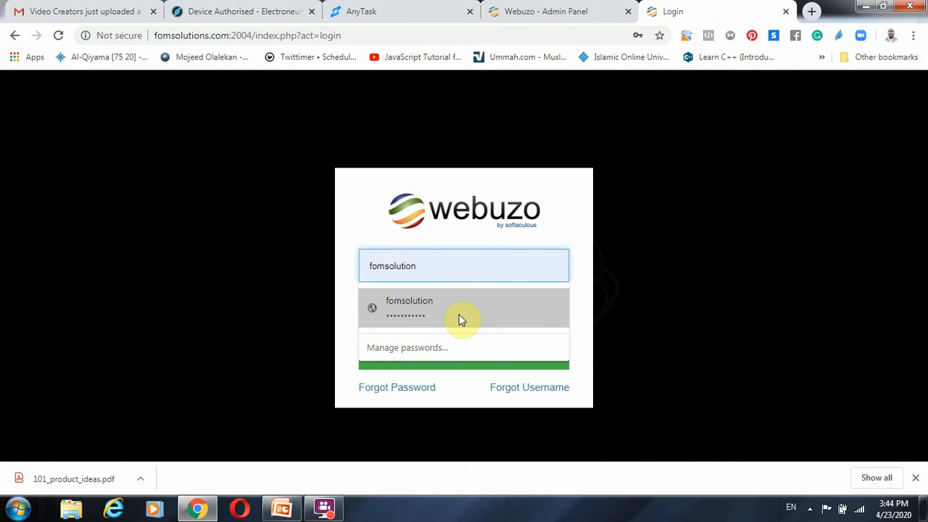
Step: Open Notepad and write two separate lines, "system admin end of webuzo" and "user admin end of webuzo"
left_click(19, 507)
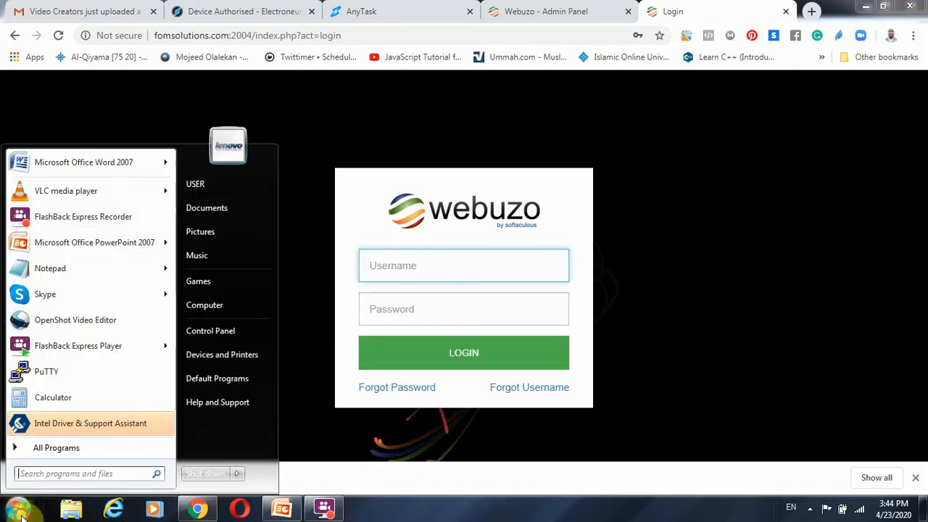
left_click(116, 274)
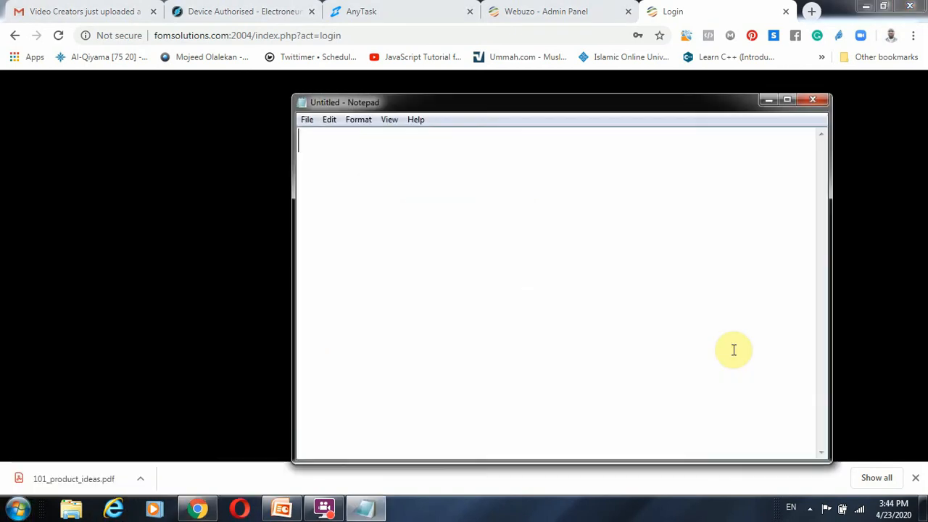
type("syste")
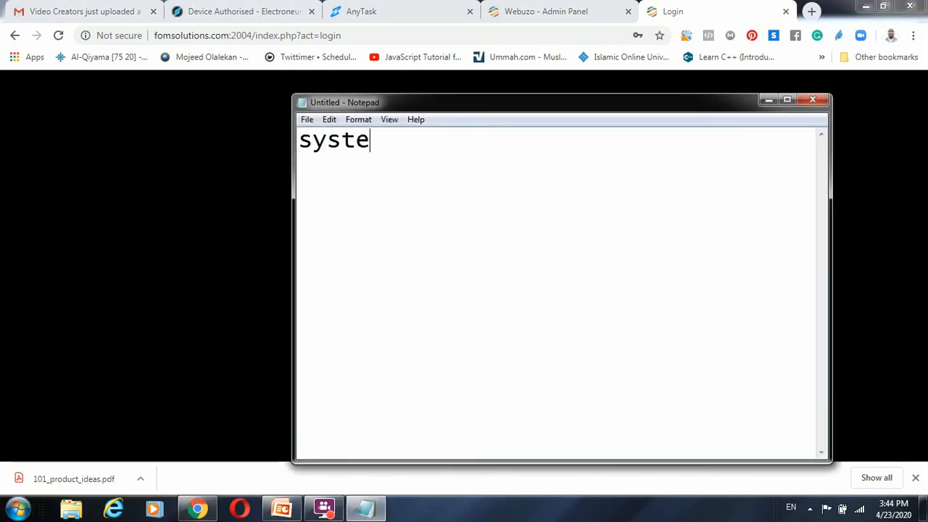
type("m admin")
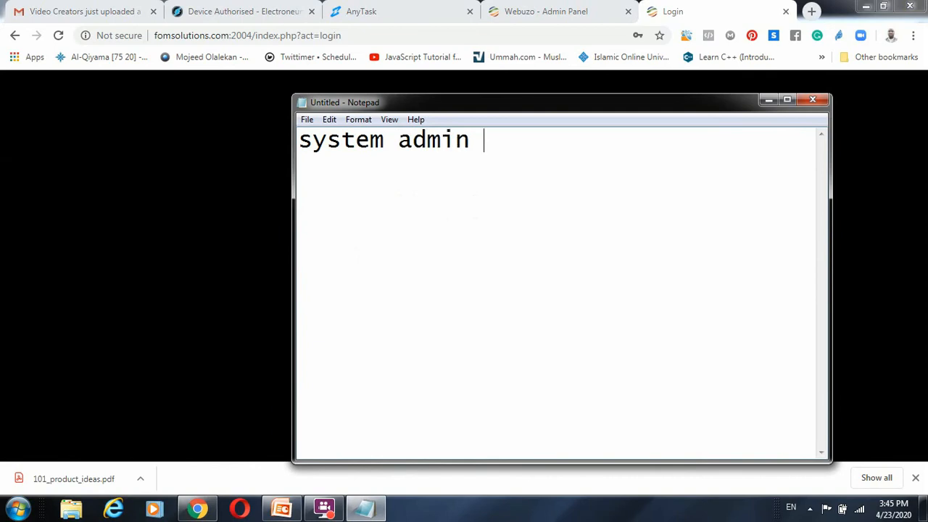
type(" end of webuzo")
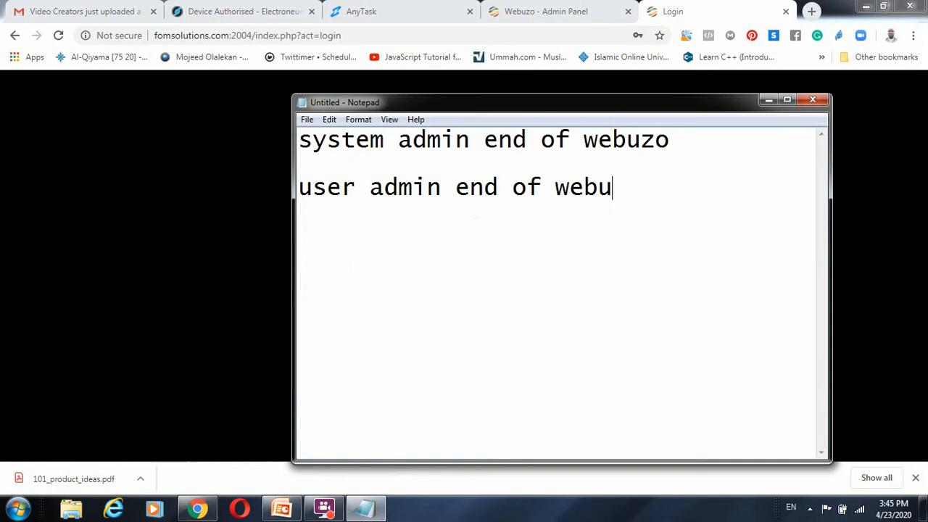
left_click(736, 139)
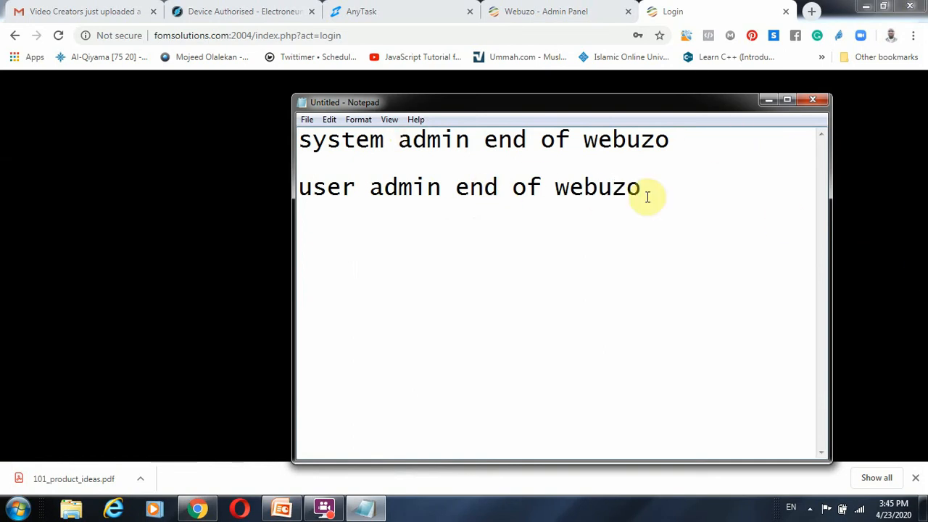
Step: Highlight the system admin line and the user admin line in turn to compare the two Webuzo ends
left_click_drag(668, 139, 300, 139)
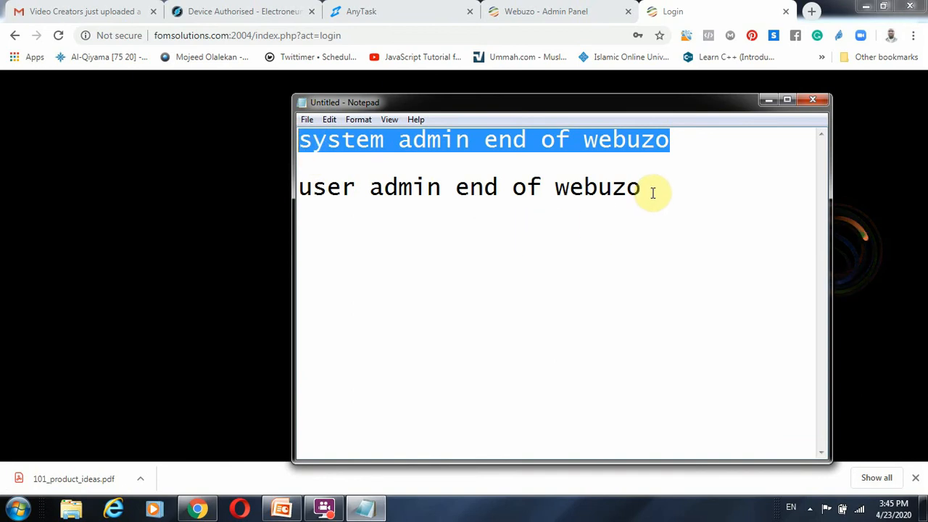
left_click_drag(652, 188, 299, 189)
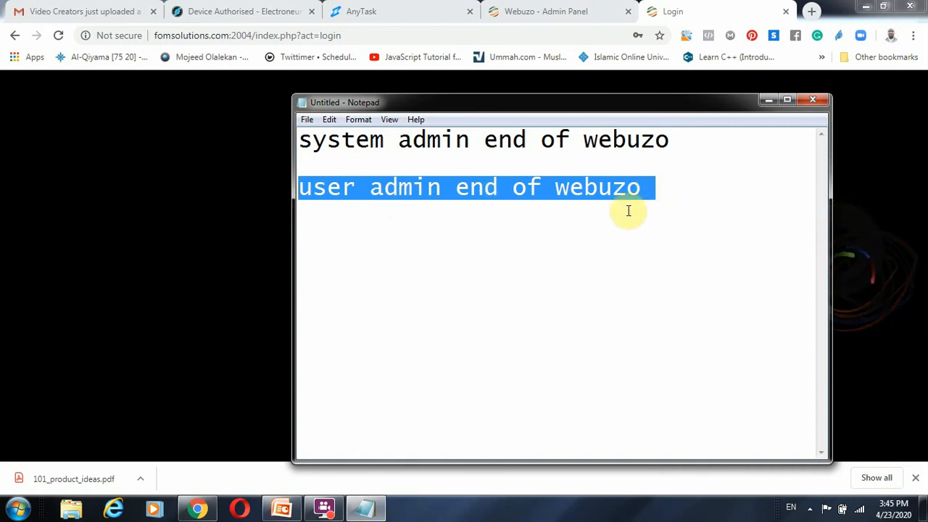
left_click_drag(698, 140, 224, 118)
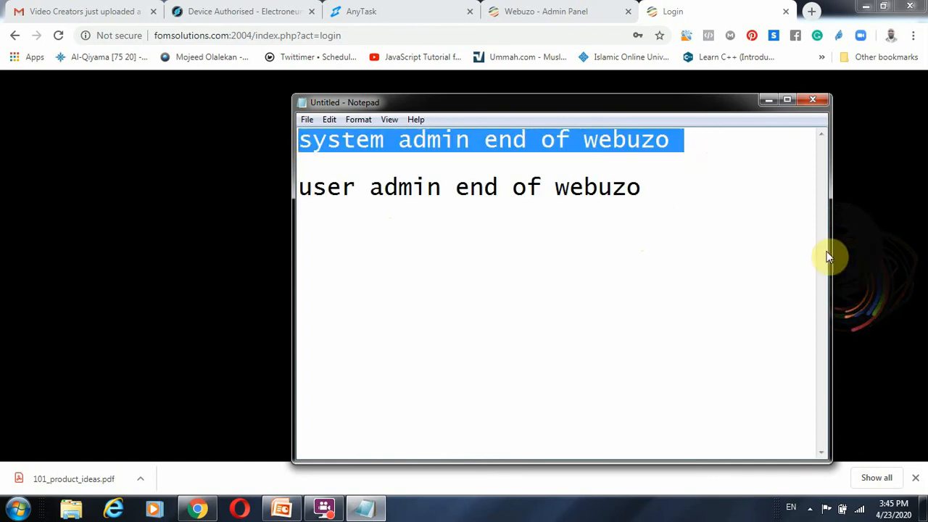
left_click_drag(727, 210, 254, 191)
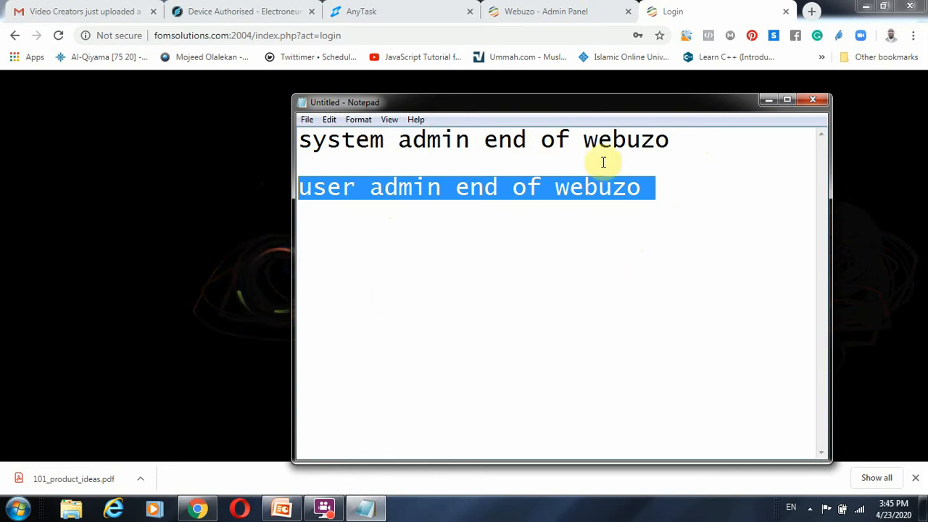
left_click_drag(685, 138, 280, 152)
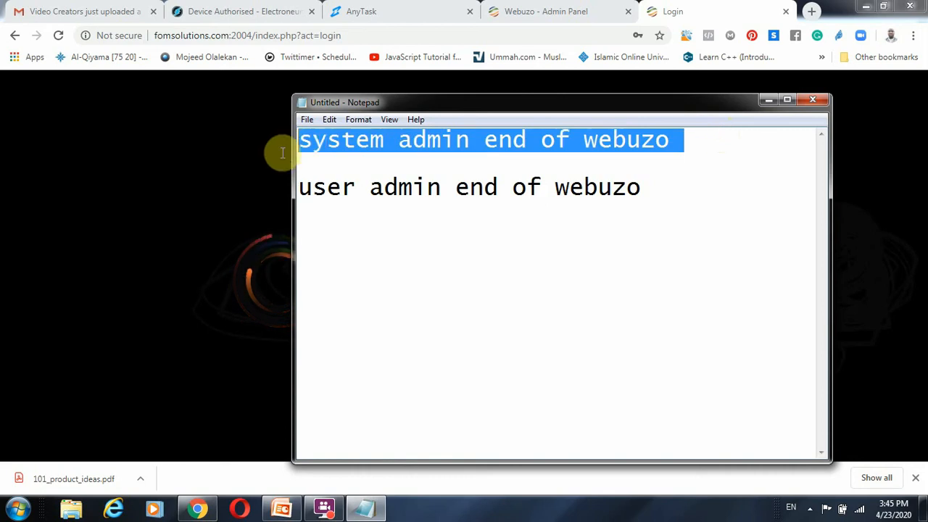
left_click(317, 168)
left_click_drag(702, 188, 242, 157)
left_click_drag(725, 193, 297, 167)
left_click_drag(693, 139, 298, 141)
Step: Return to the Webuzo login page and log in with the saved username and account password
left_click(239, 283)
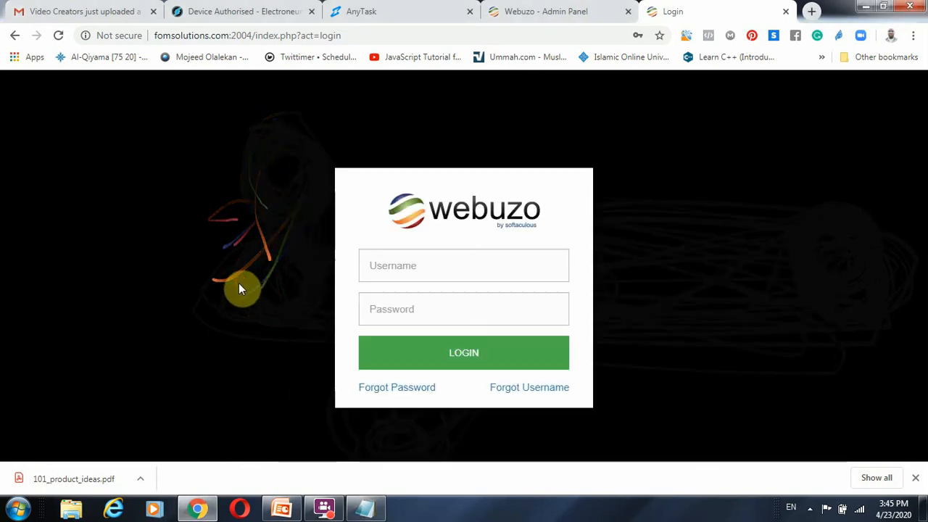
left_click(472, 261)
left_click(460, 310)
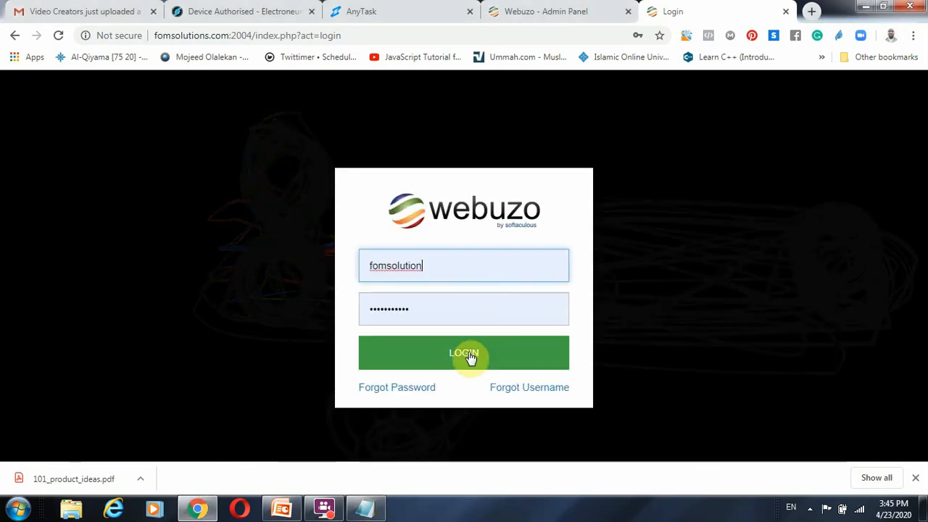
left_click(472, 355)
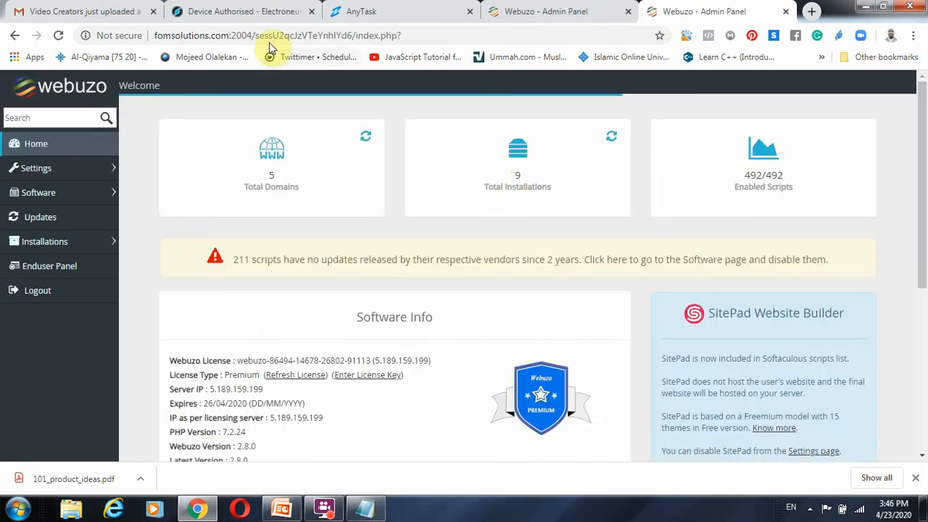
Step: Examine the port number in the admin panel's address and compare it with the system admin line in Notepad
left_click(246, 35)
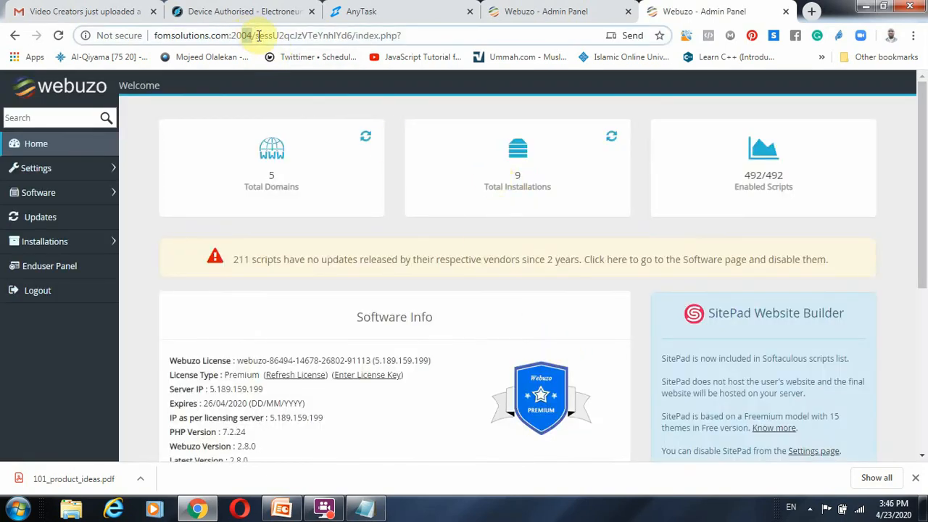
left_click(365, 507)
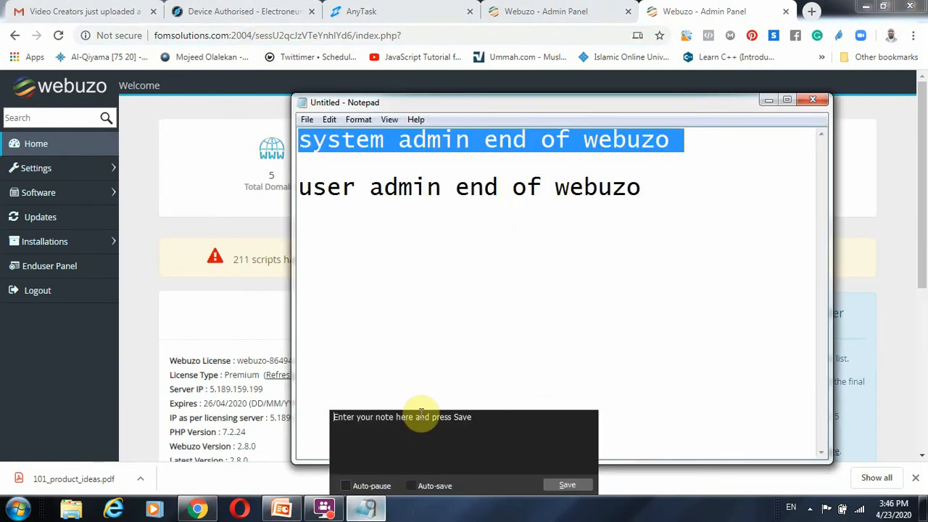
left_click_drag(724, 141, 233, 130)
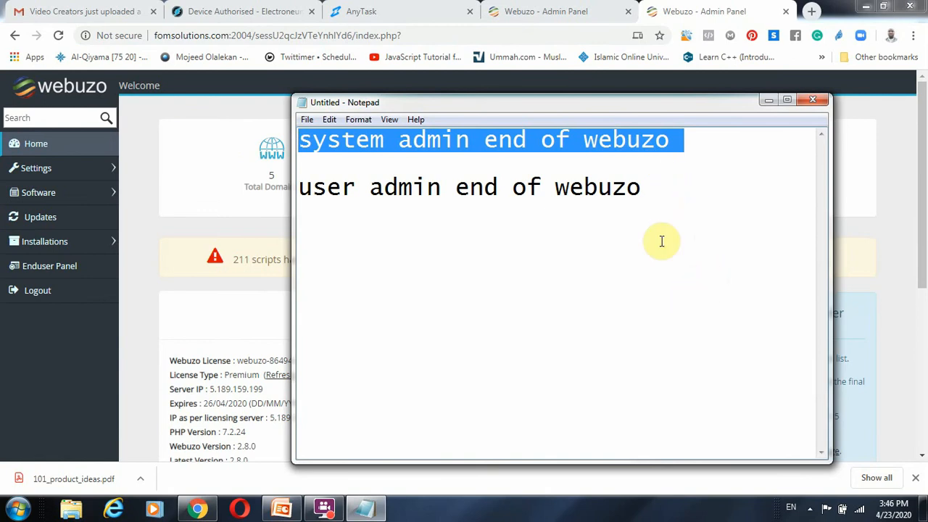
left_click(148, 220)
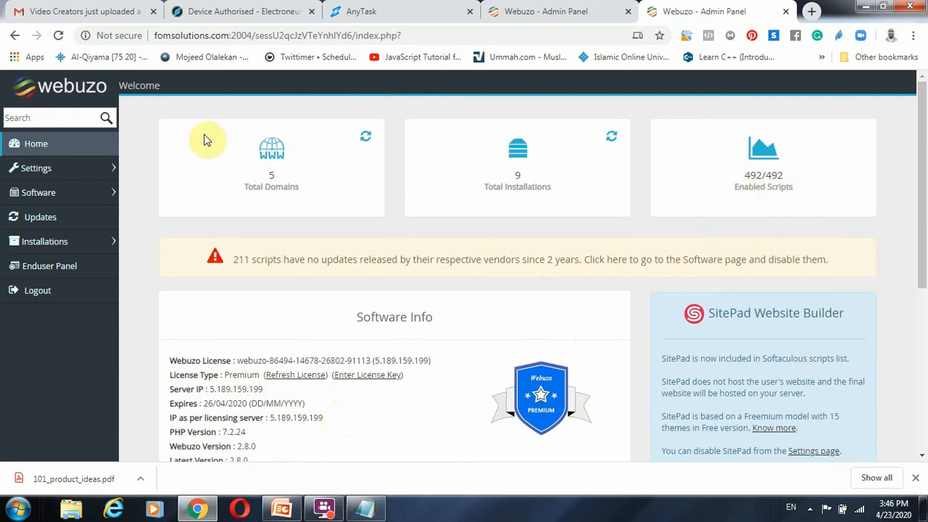
Step: Switch to the PowerPoint presentation and highlight "Enable WordPress" in the slide title
left_click(281, 507)
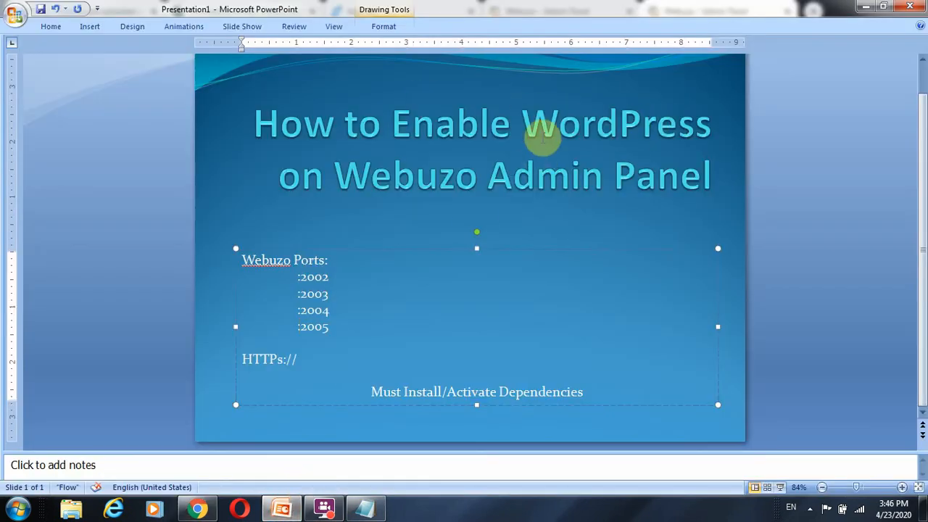
left_click_drag(523, 127, 725, 125)
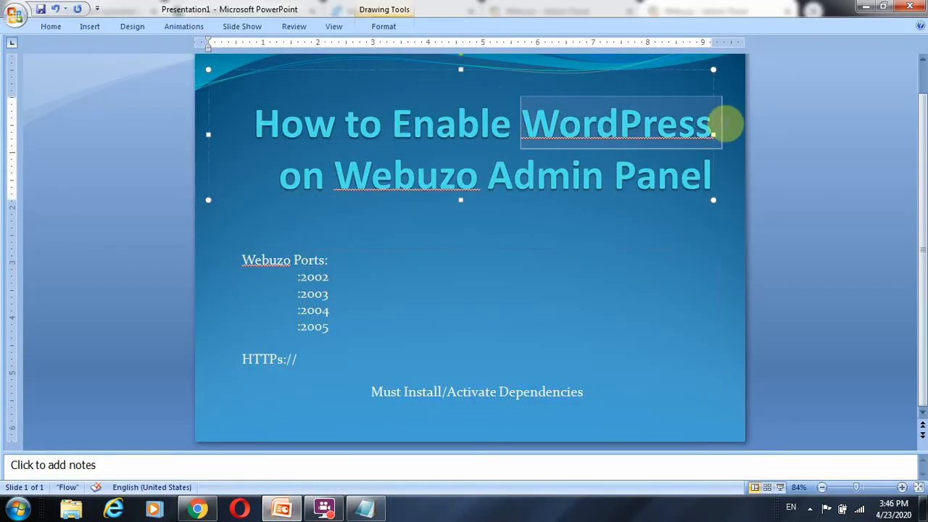
left_click(392, 127)
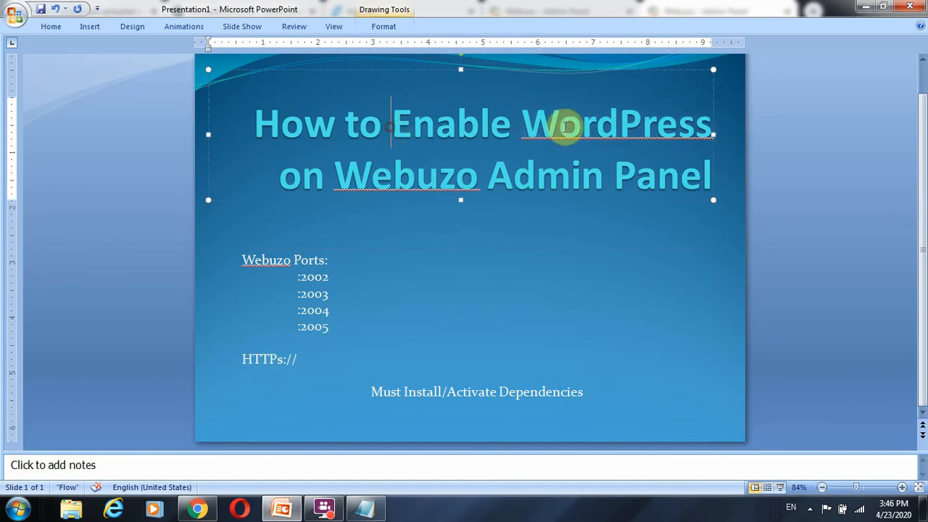
left_click_drag(565, 127, 659, 115)
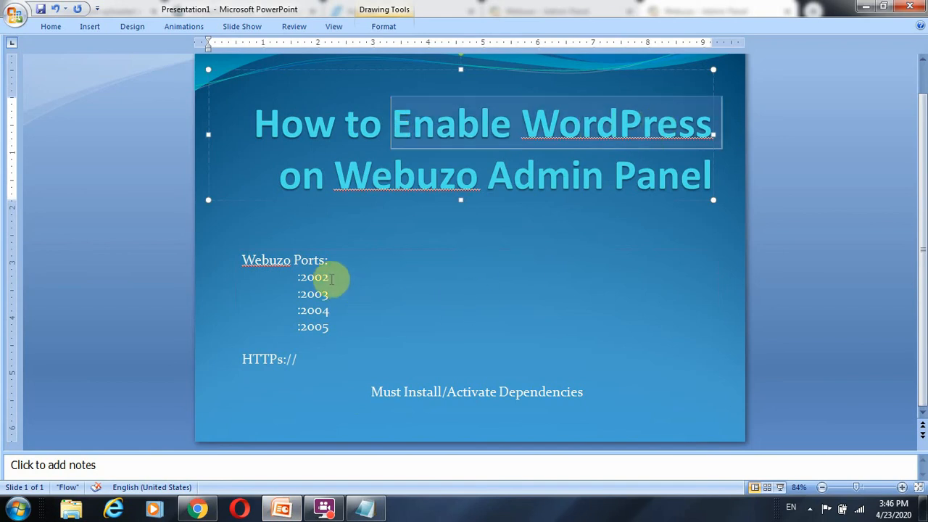
left_click(297, 310)
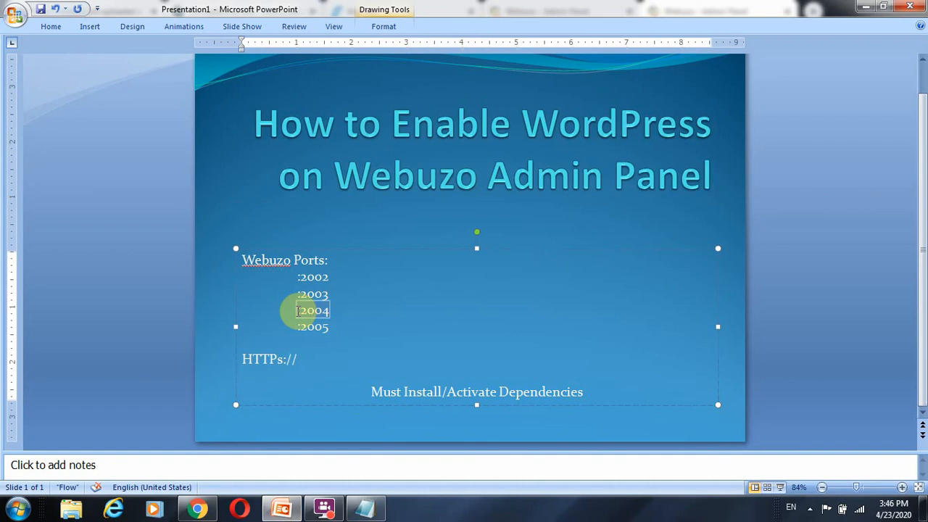
left_click(364, 507)
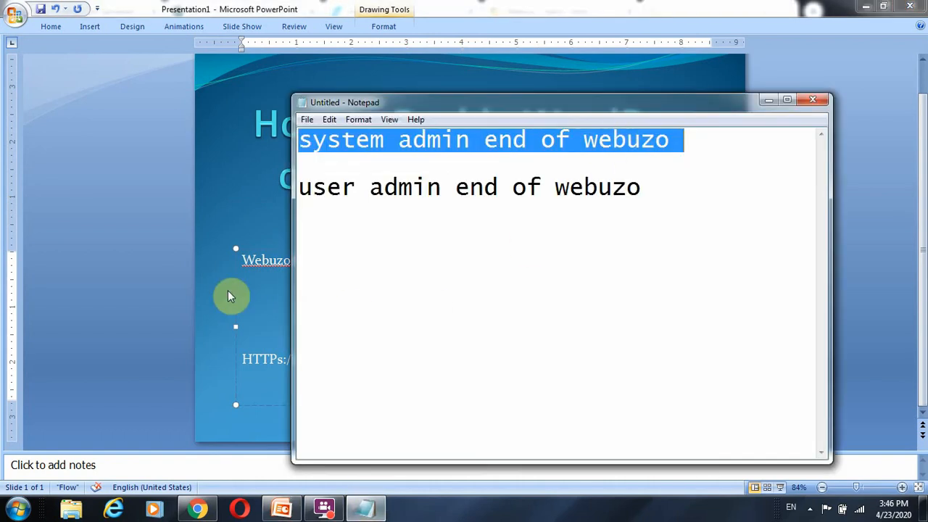
left_click(156, 292)
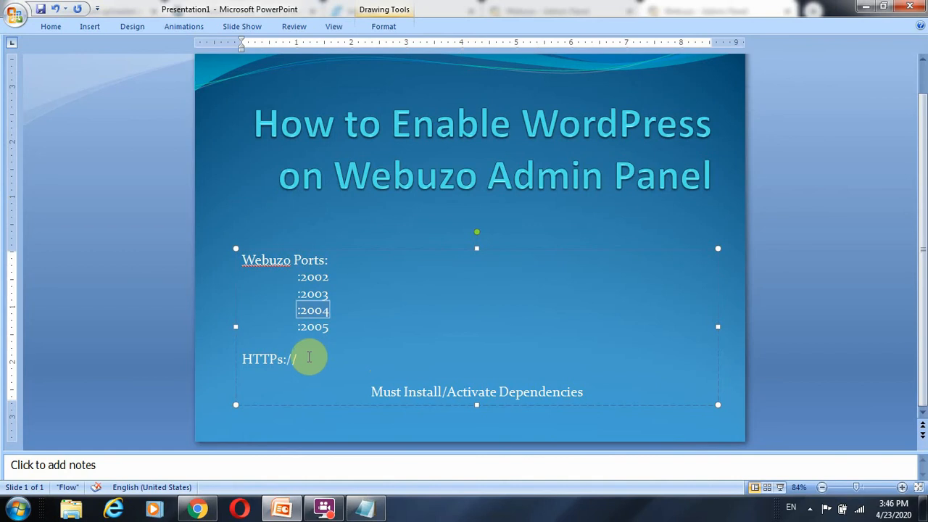
left_click_drag(300, 356, 269, 356)
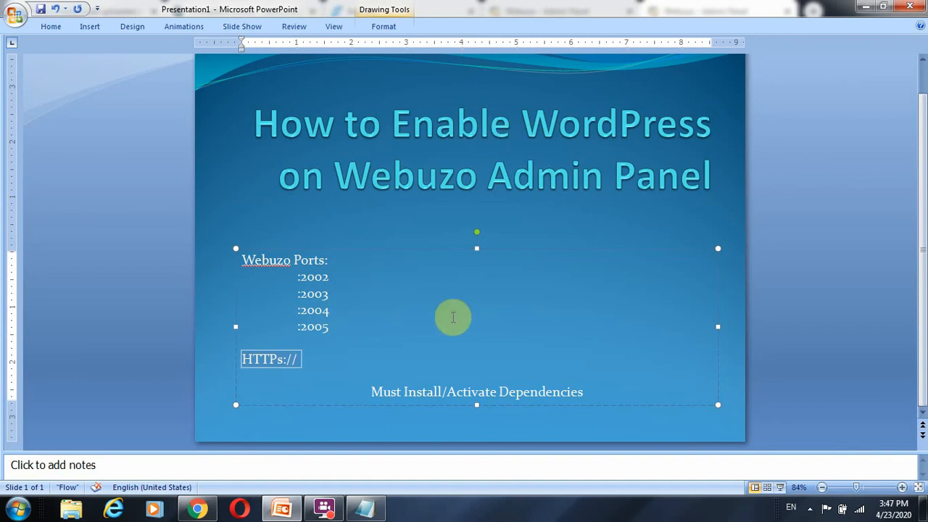
left_click(366, 511)
left_click(366, 511)
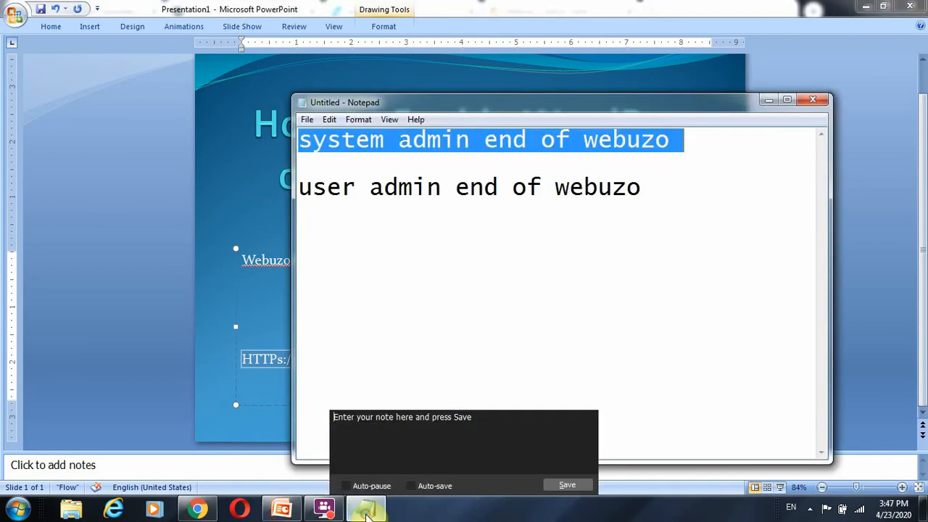
left_click(666, 190)
key("Return")
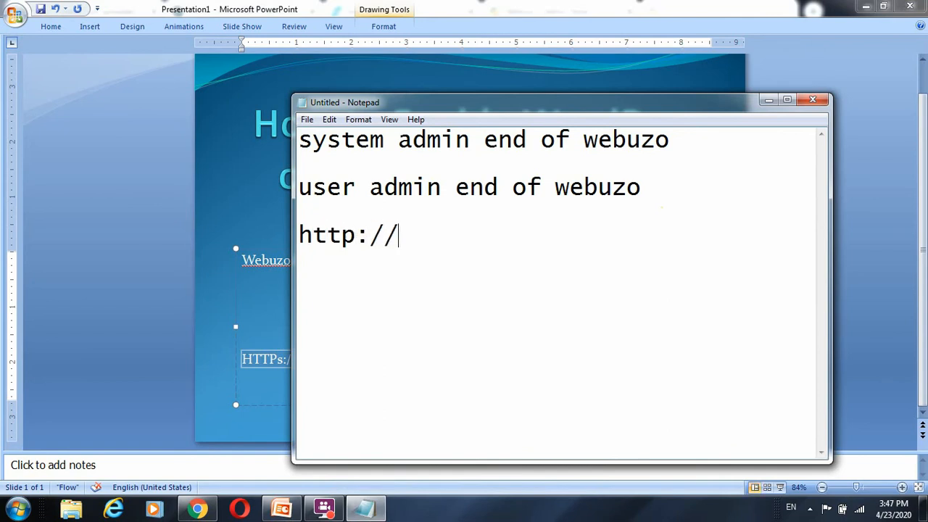
left_click_drag(413, 232, 293, 239)
left_click(424, 239)
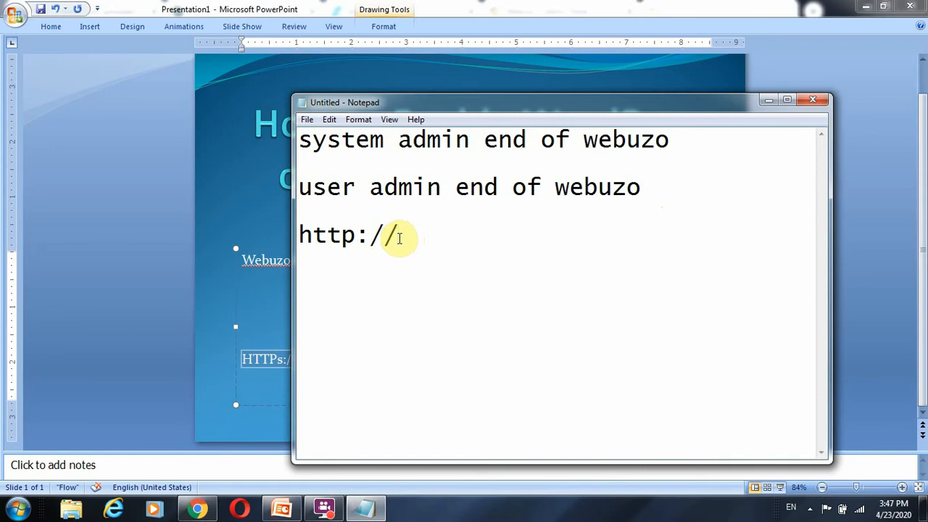
type("ipaddress or primary d")
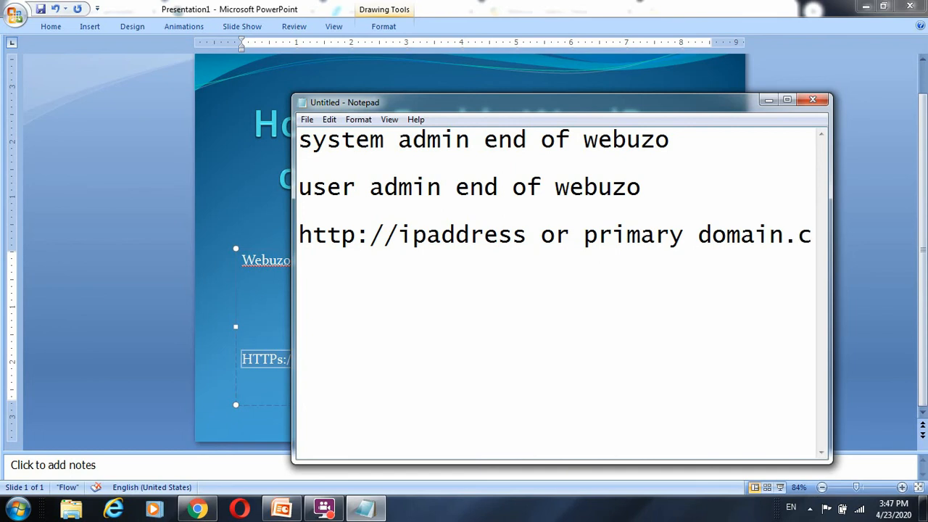
type("om:2004")
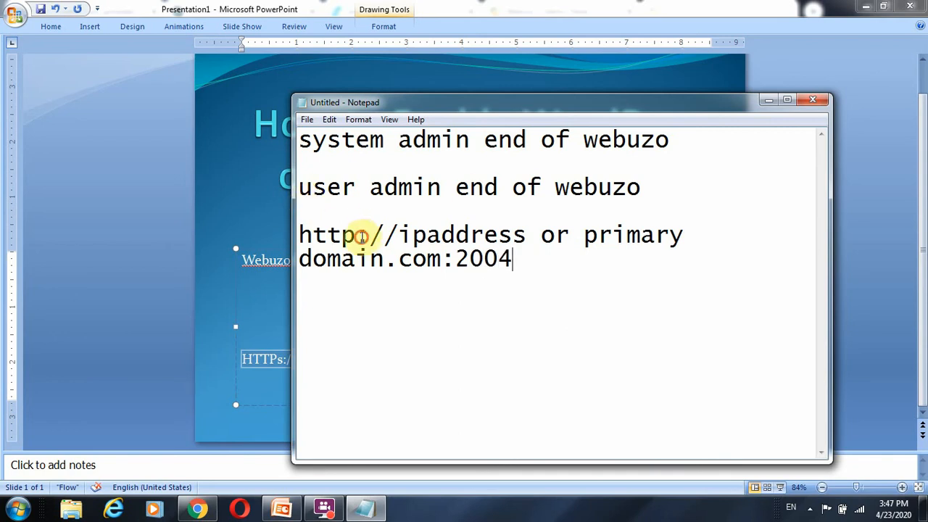
Step: Point out the http prefix and the IP address part of the address line by highlighting them
left_click_drag(356, 234, 339, 239)
left_click(360, 234)
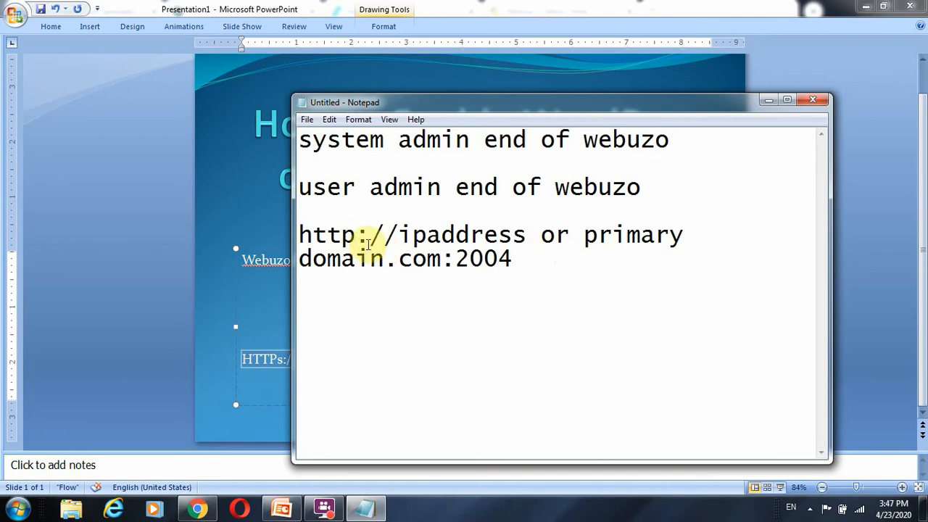
left_click(573, 256)
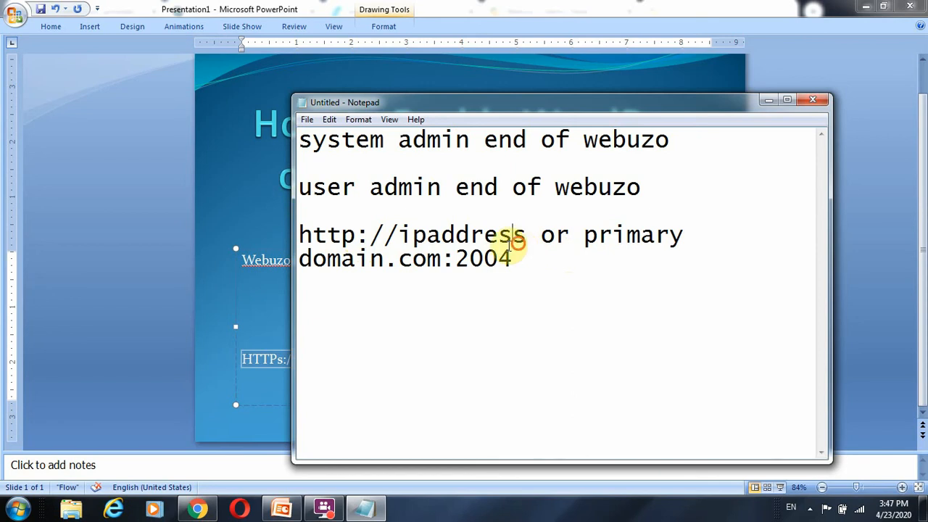
left_click_drag(513, 241, 312, 235)
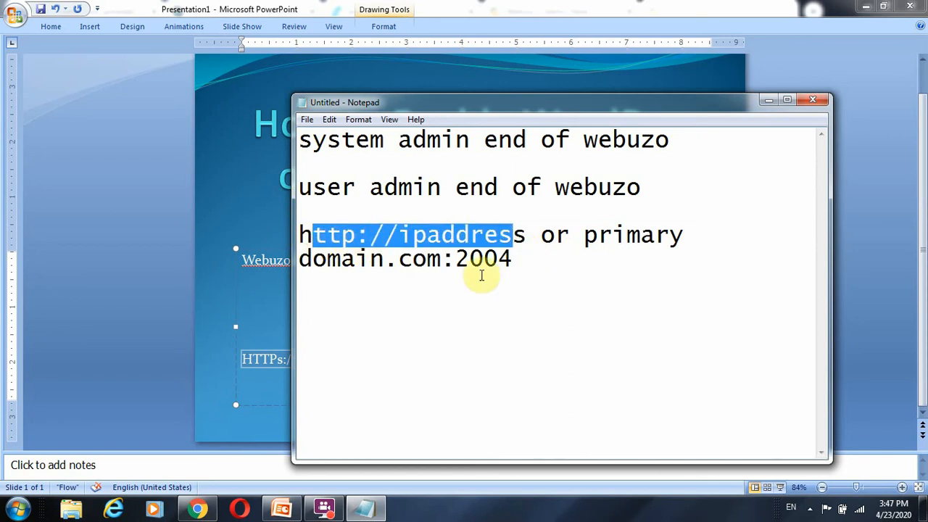
Step: Add a line reading "ssl" below the address, separated from it by a blank line
left_click(548, 265)
key("Return")
key("Return")
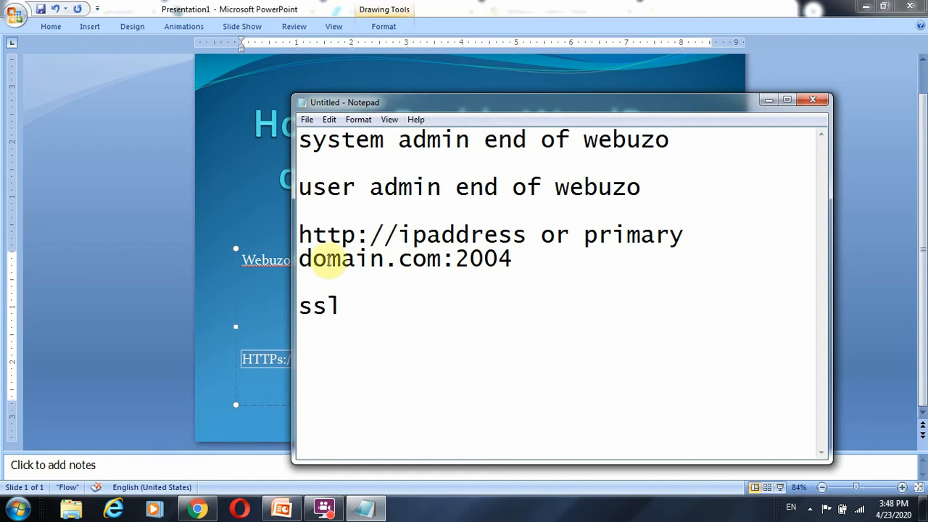
Step: Highlight the word "ssl" in the Notepad notes and return to the PowerPoint slide
double_click(348, 304)
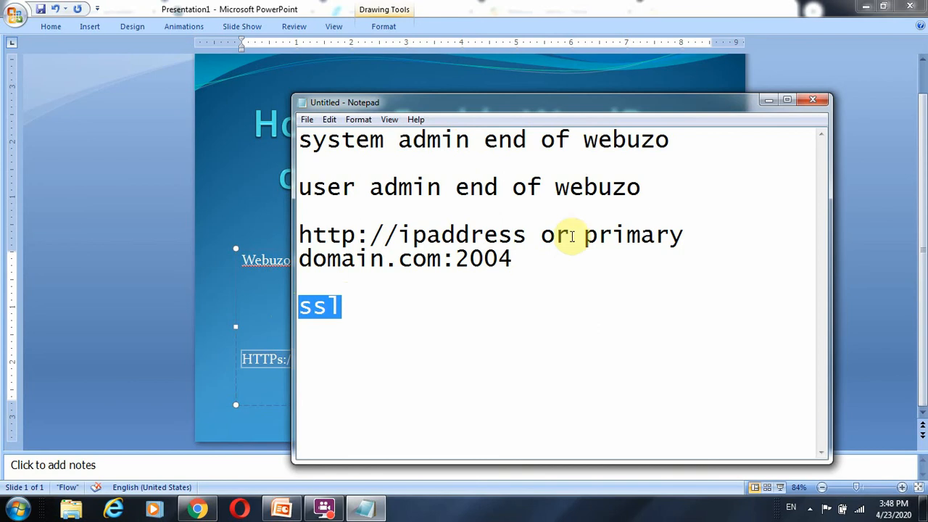
left_click(157, 249)
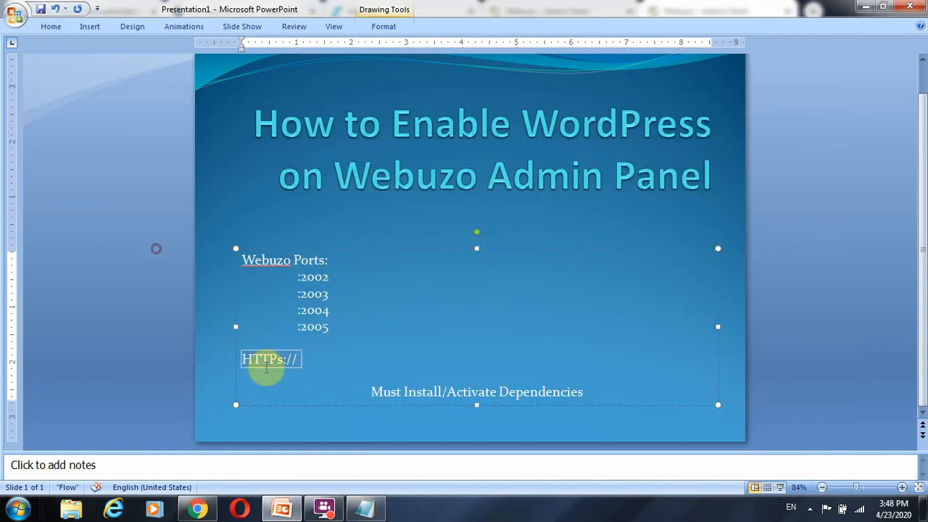
Step: Switch to the Webuzo admin panel in Chrome and open the General Scripts page of the Software section
left_click(196, 508)
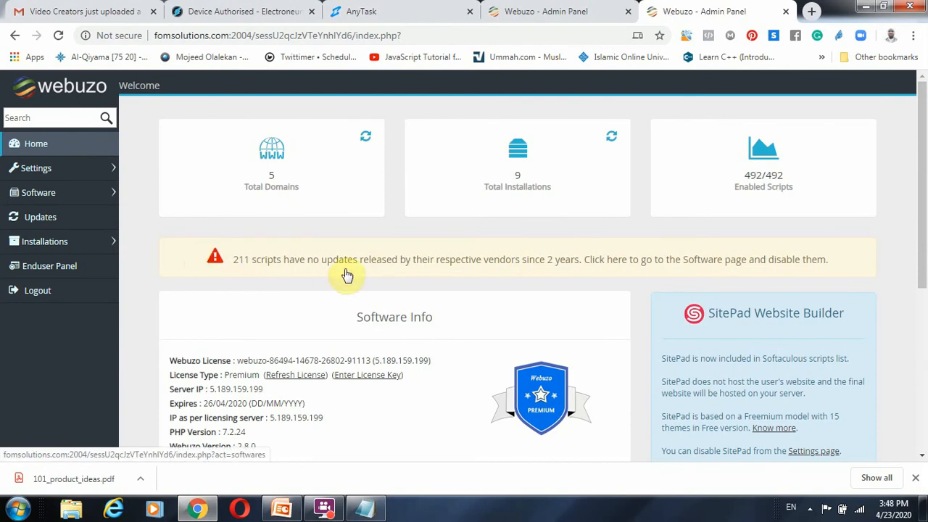
left_click(107, 194)
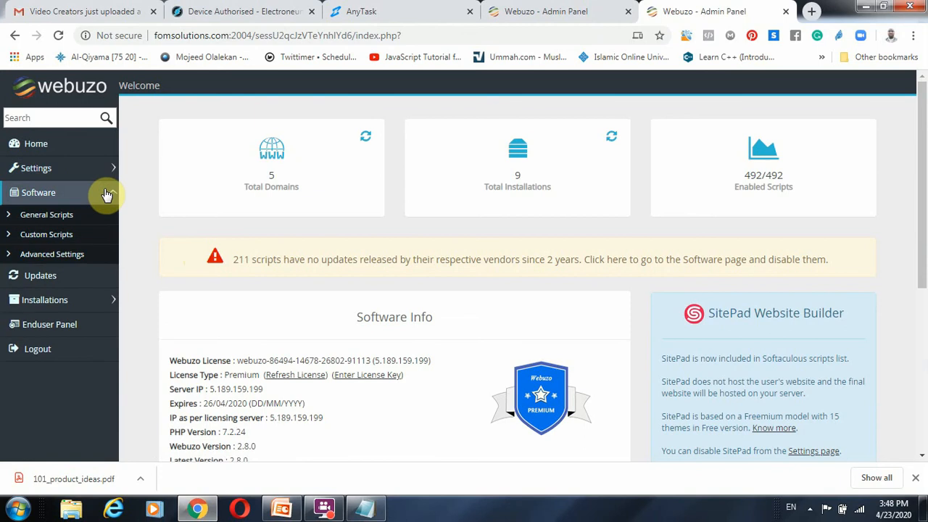
left_click(36, 218)
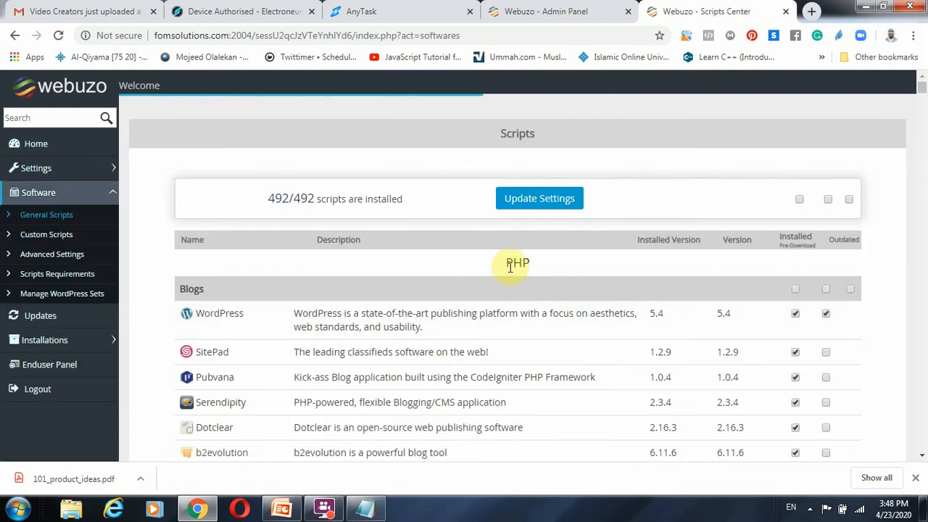
Step: Highlight the installed scripts count and examine the Blogs scripts, checking the Outdated markers of Nibbleblog and LifeType
left_click_drag(268, 196, 406, 206)
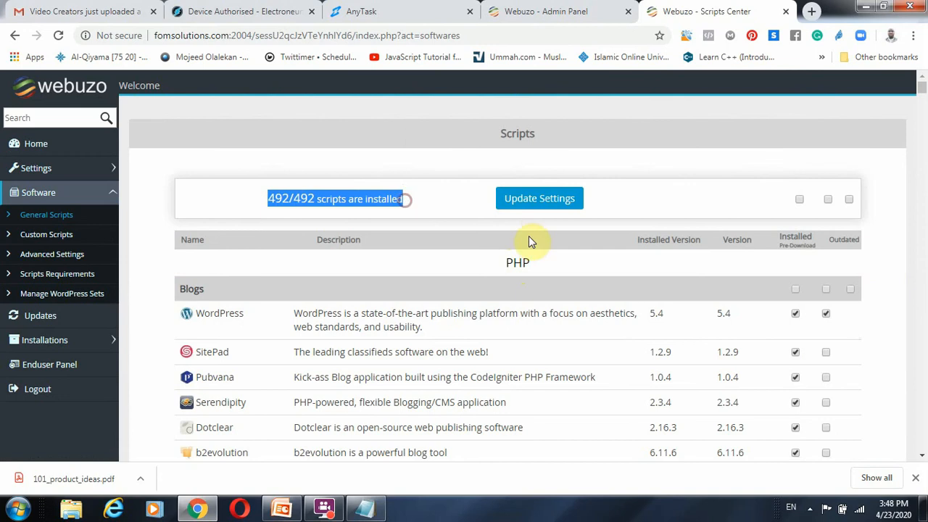
scroll(758, 265, "down", 3)
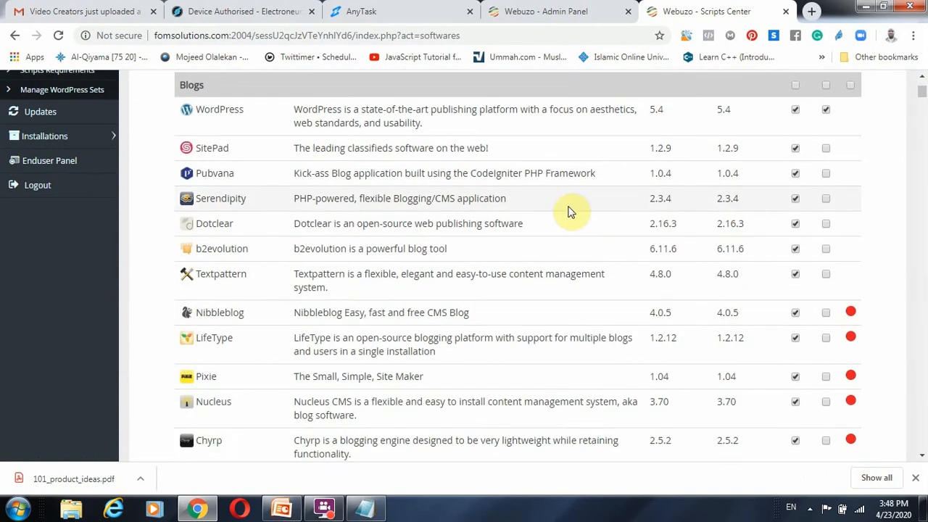
scroll(569, 212, "up", 2)
scroll(642, 224, "down", 1)
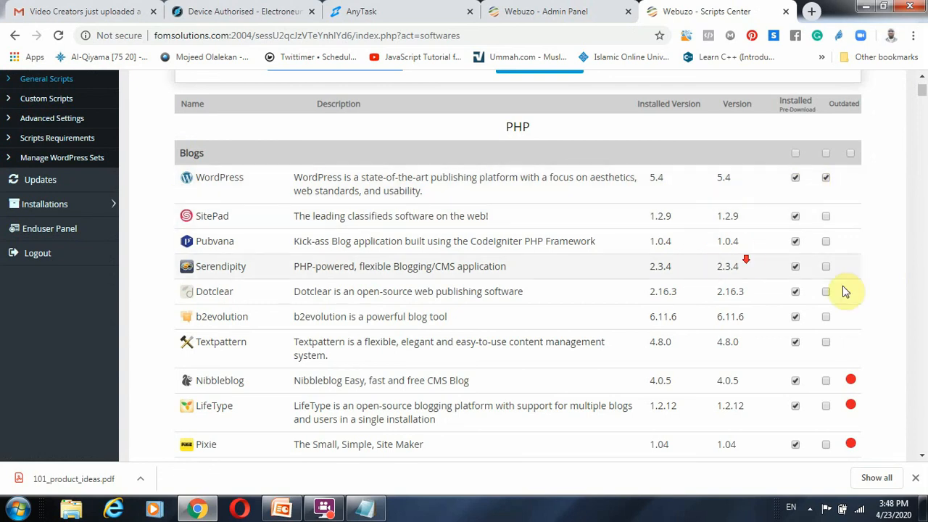
scroll(845, 297, "down", 1)
mouse_move(853, 313)
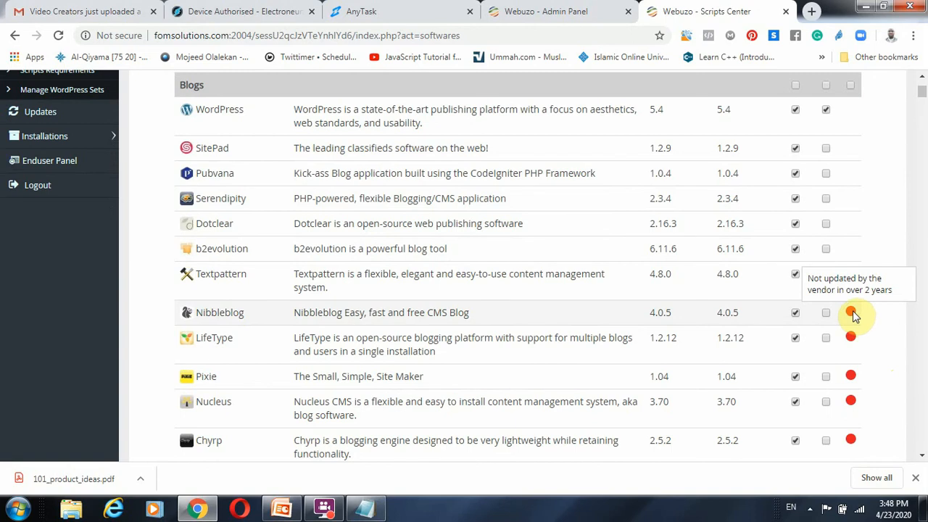
mouse_move(854, 339)
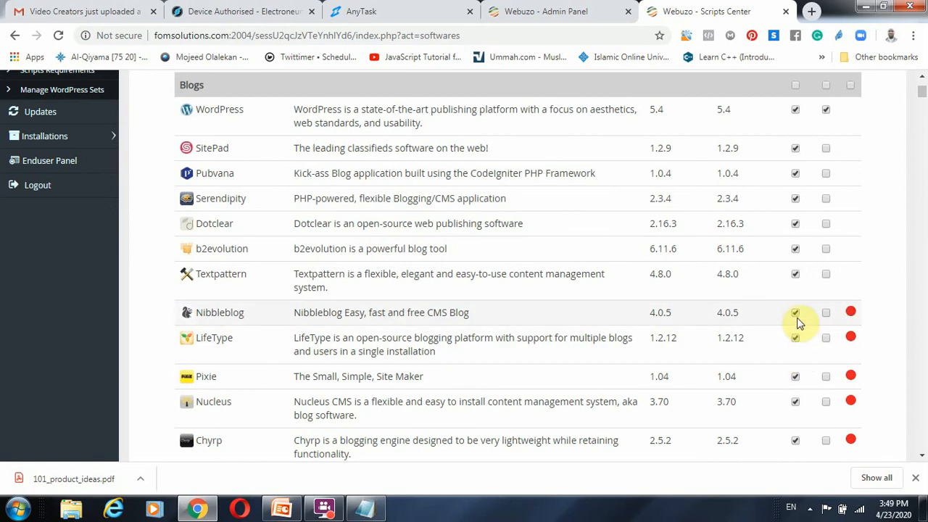
Step: Examine the WordPress versions offered in the Blogs category, comparing the main WordPress entry with the older releases
scroll(792, 368, "down", 5)
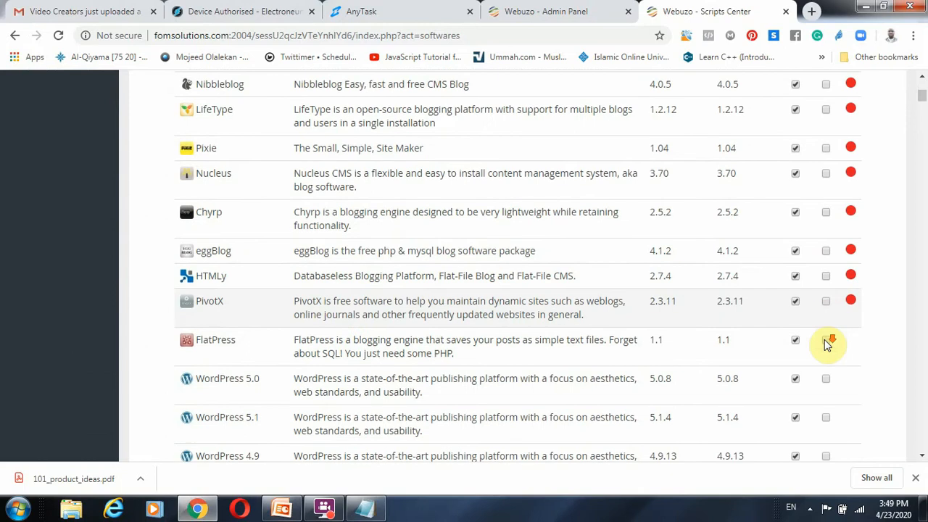
scroll(797, 319, "down", 1)
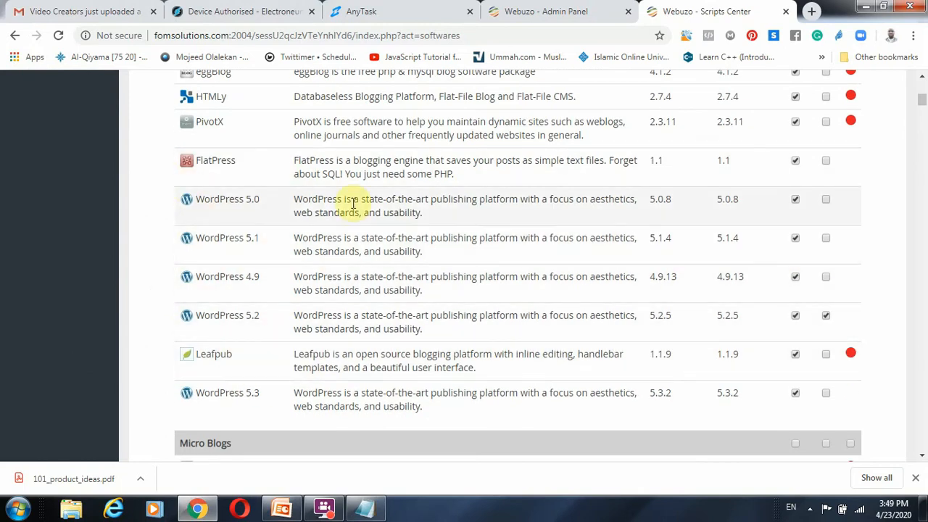
scroll(688, 217, "up", 5)
scroll(667, 208, "up", 4)
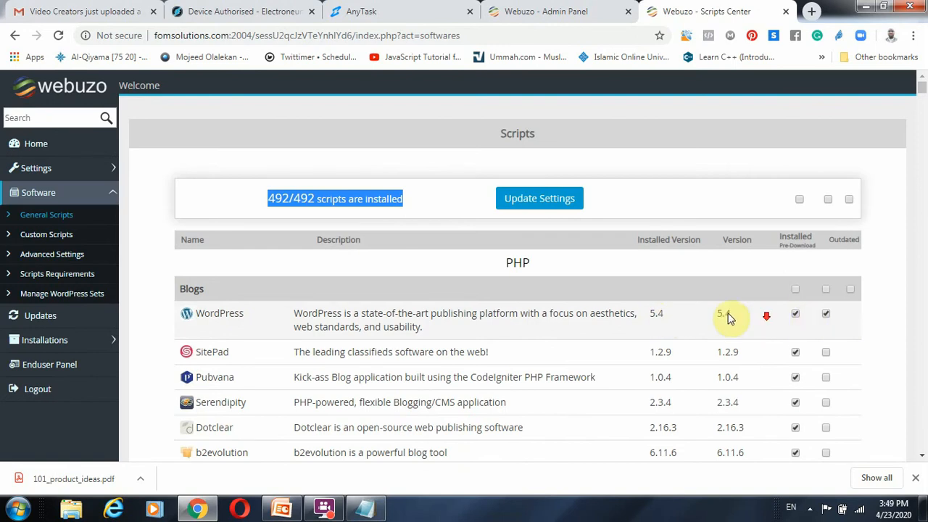
scroll(728, 319, "down", 10)
scroll(223, 108, "up", 1)
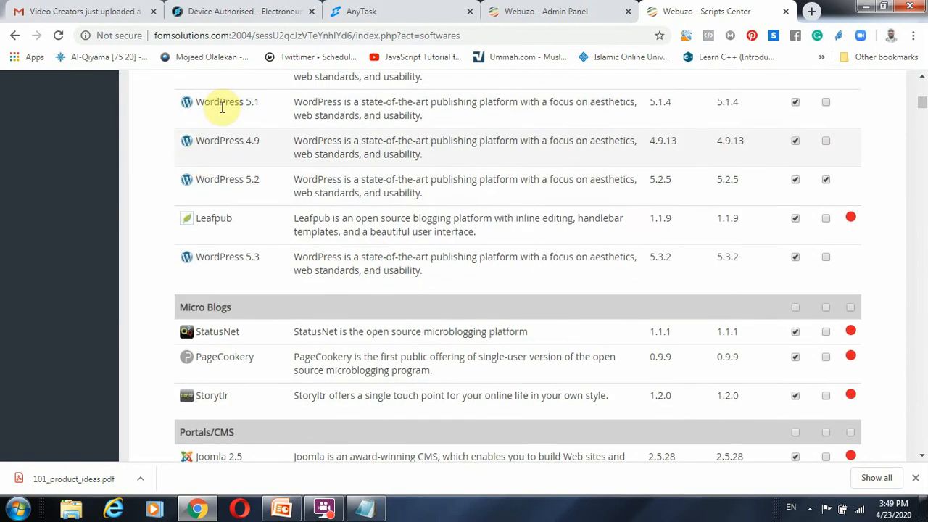
Step: Look through the remaining script categories from Portals/CMS to the Python section and return to the start of the list
scroll(662, 189, "down", 7)
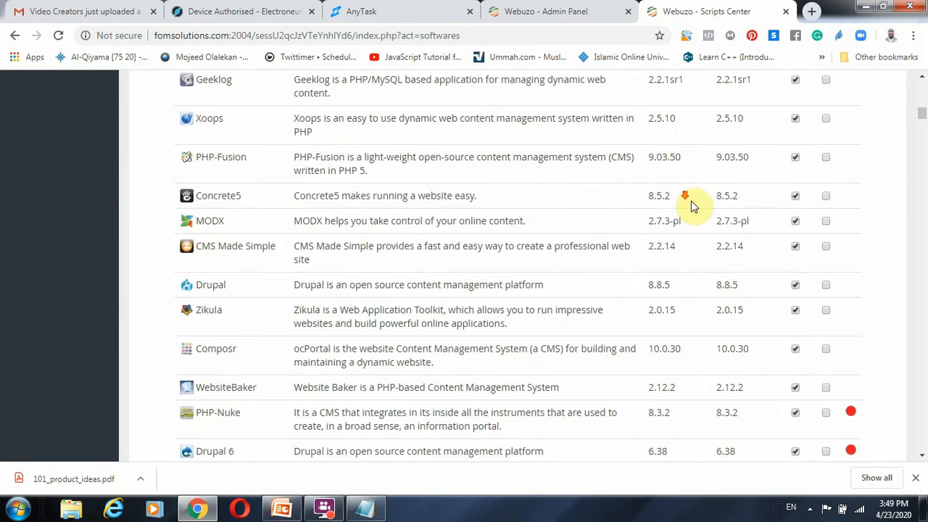
scroll(691, 207, "down", 3)
scroll(714, 209, "up", 6)
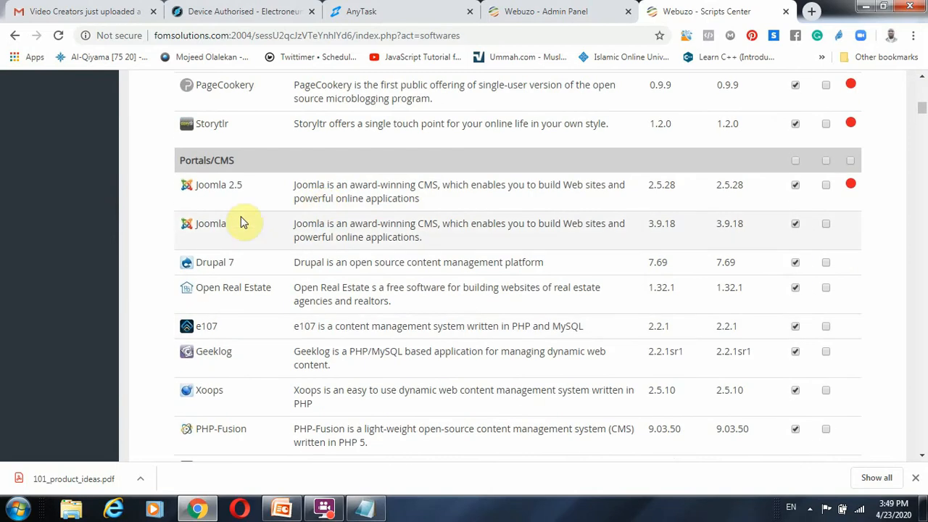
scroll(555, 220, "down", 5)
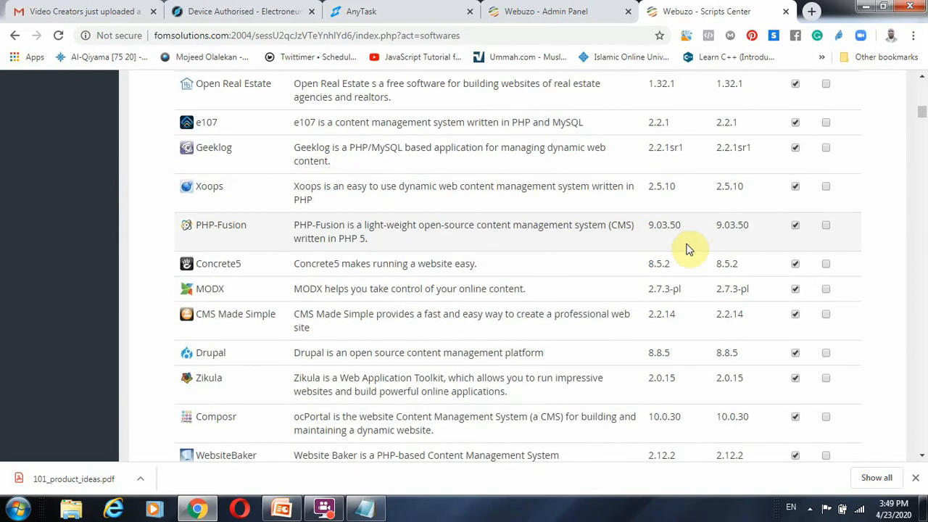
scroll(688, 254, "down", 15)
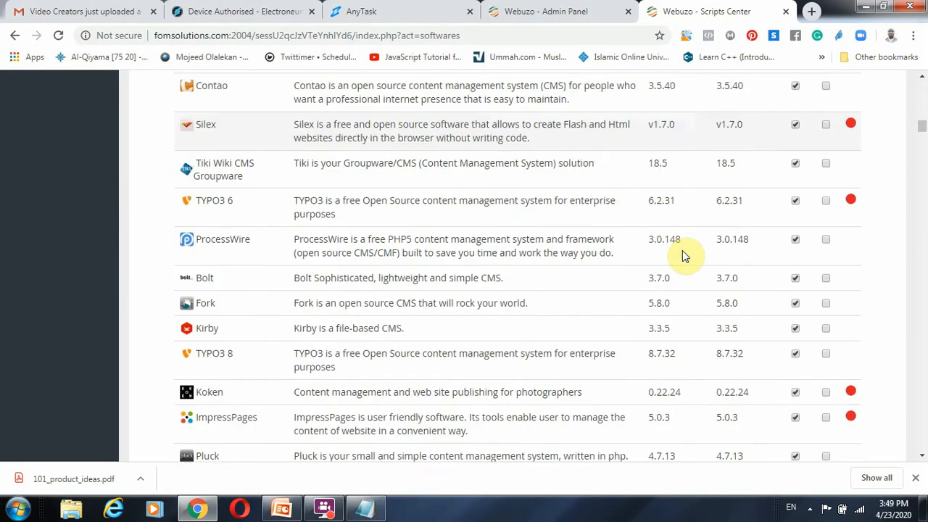
scroll(687, 255, "down", 10)
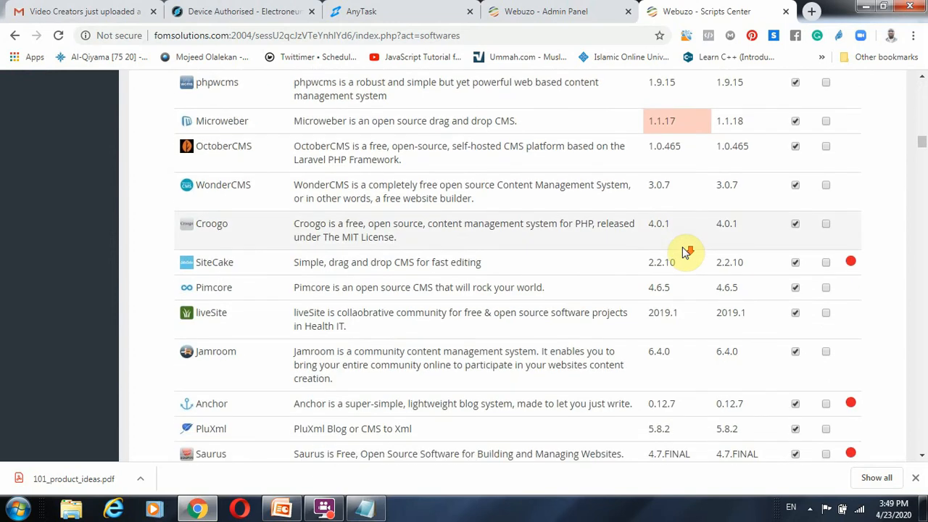
scroll(686, 254, "down", 15)
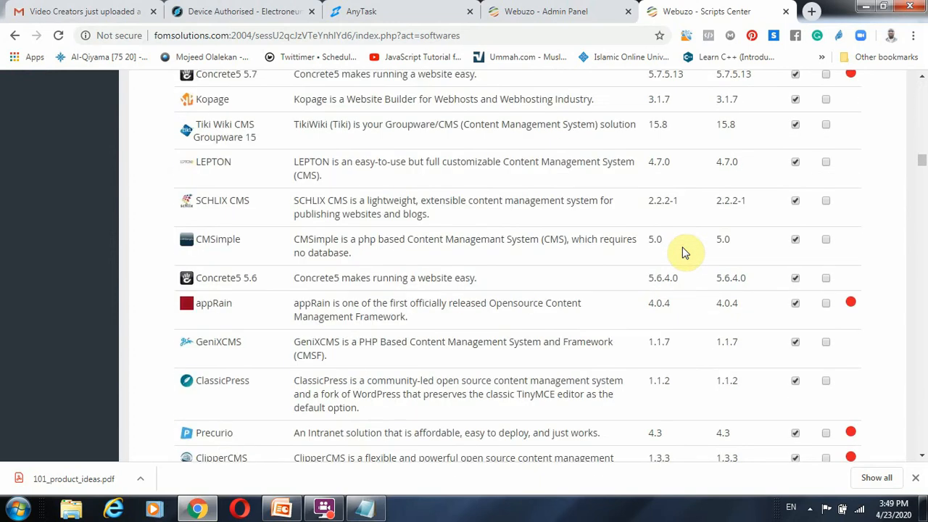
scroll(687, 252, "down", 15)
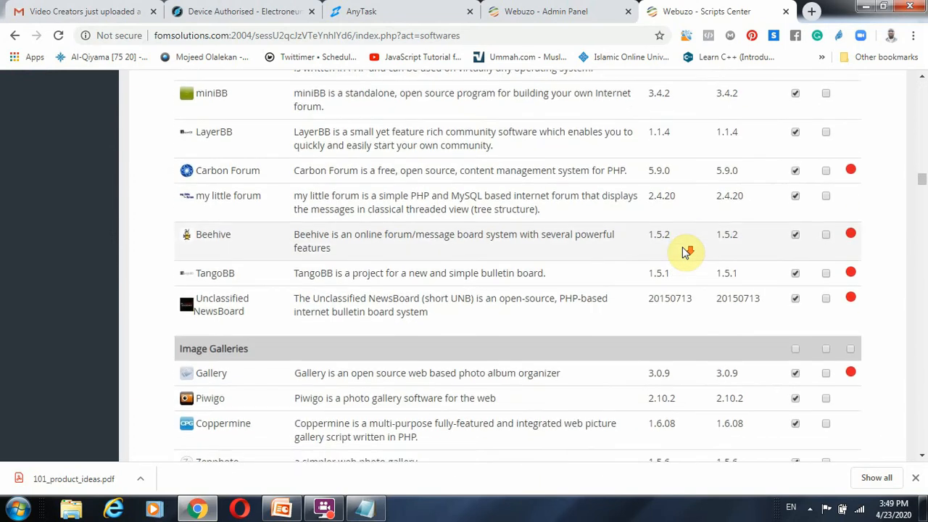
scroll(684, 254, "down", 15)
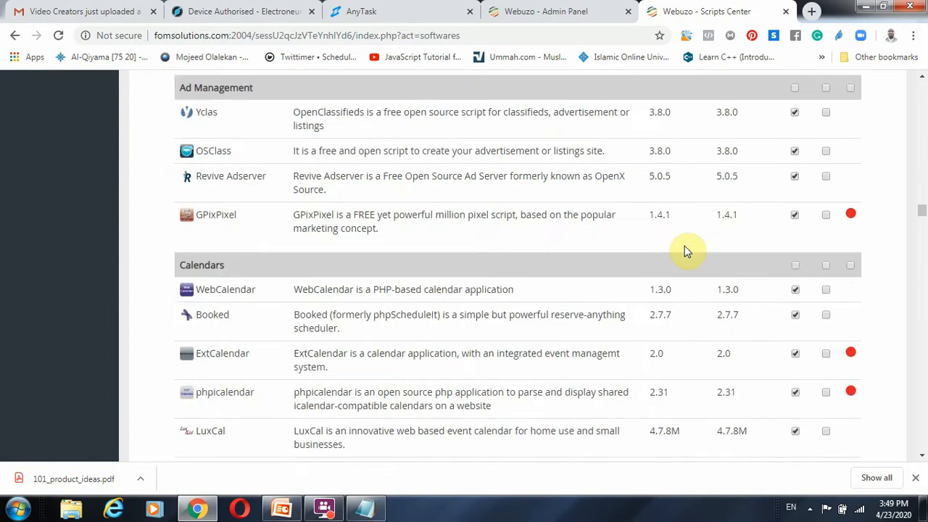
scroll(700, 241, "down", 15)
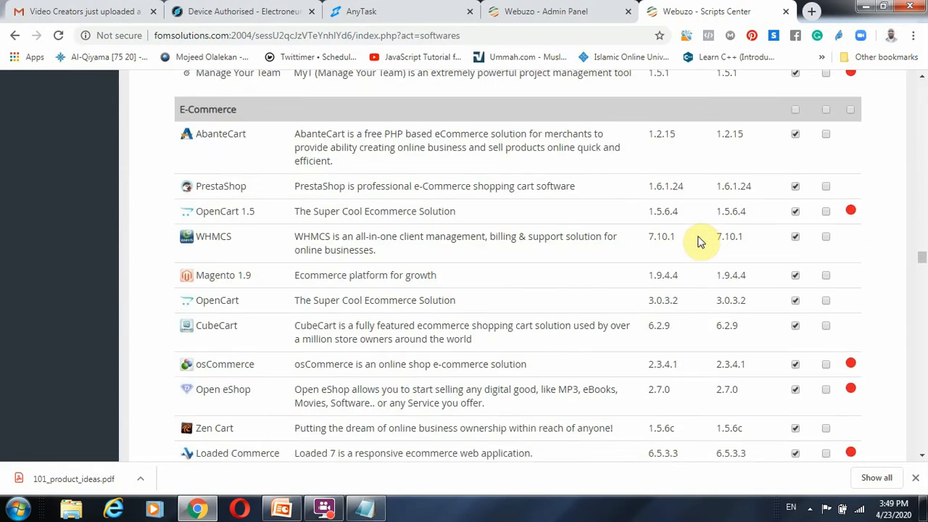
scroll(703, 238, "down", 15)
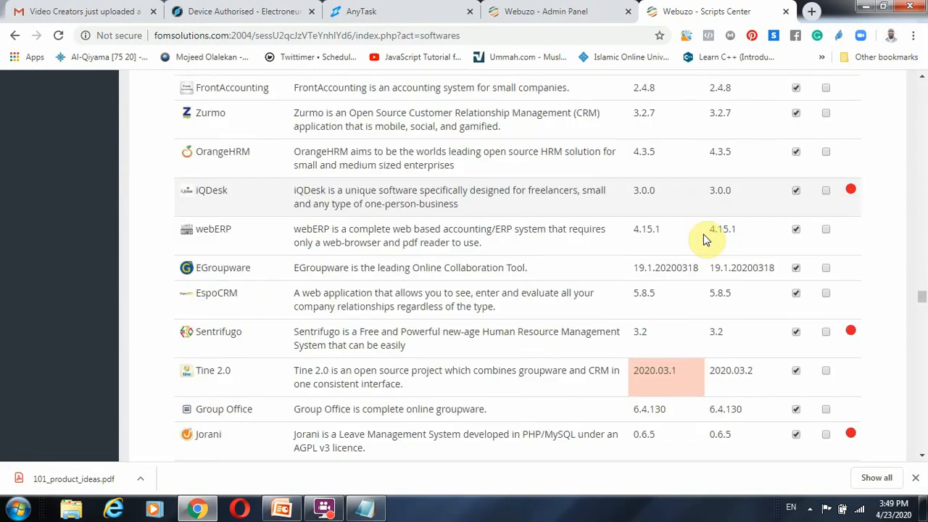
scroll(703, 239, "down", 15)
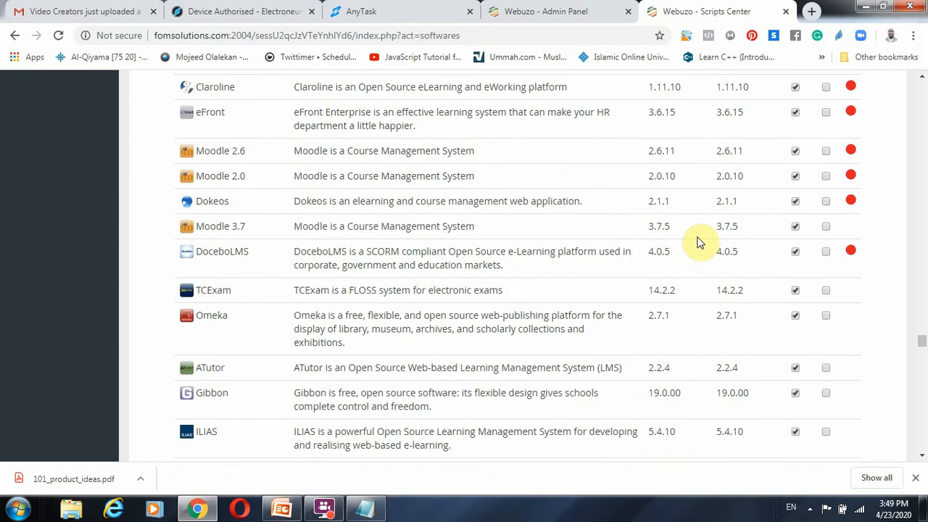
scroll(699, 242, "down", 15)
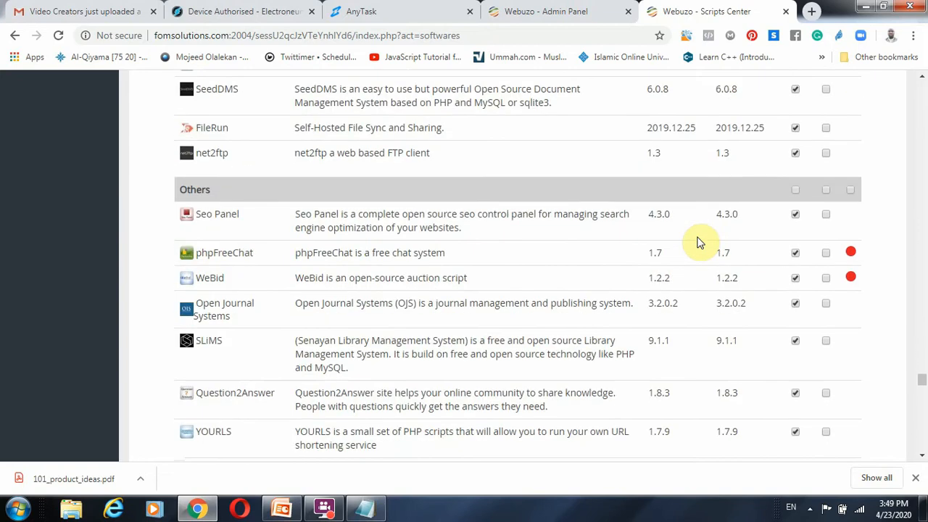
scroll(700, 243, "down", 15)
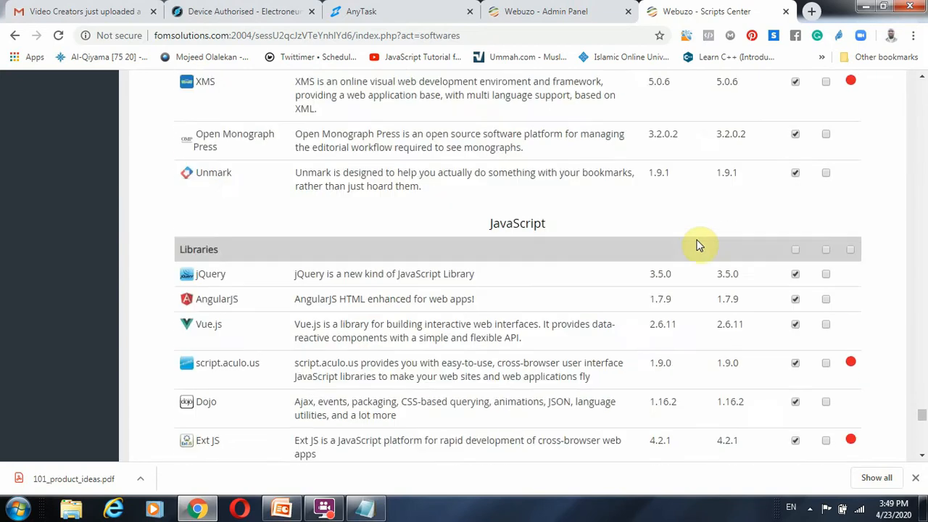
scroll(698, 250, "down", 15)
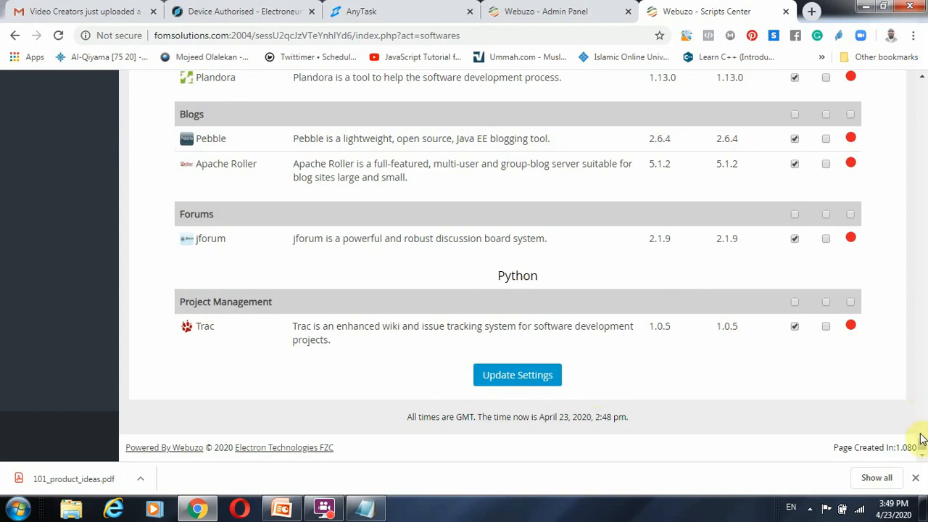
left_click_drag(923, 450, 922, 76)
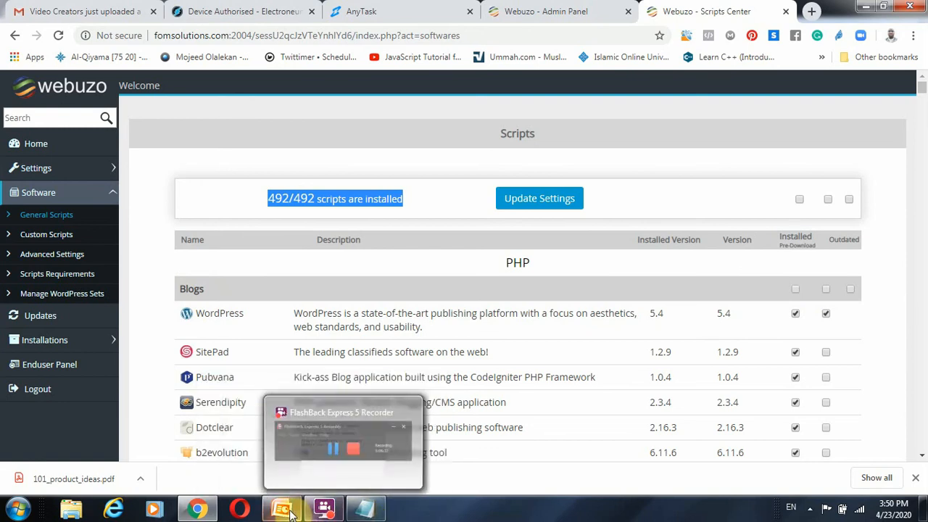
Step: Switch to the PowerPoint slide and highlight ports :2004 and :2002 in the Webuzo Ports list
left_click(304, 472)
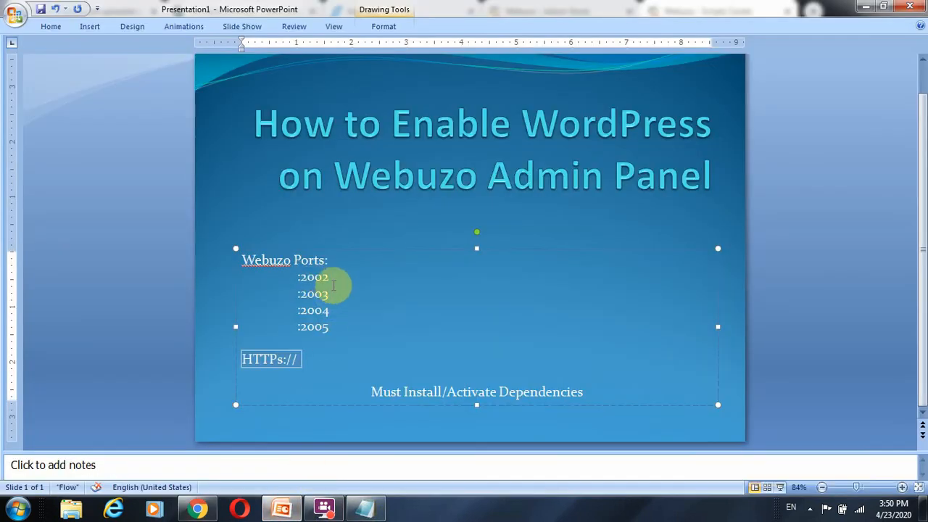
left_click_drag(332, 310, 286, 312)
left_click(500, 307)
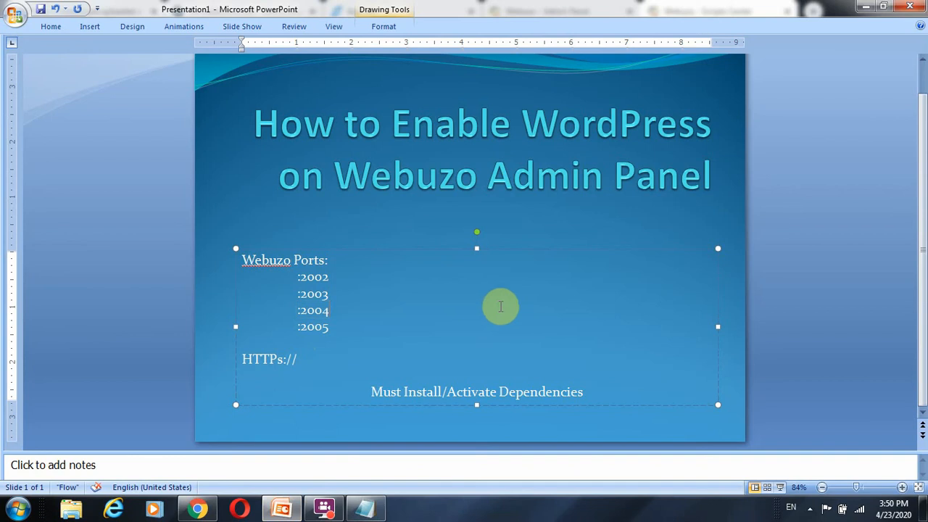
left_click_drag(331, 279, 284, 284)
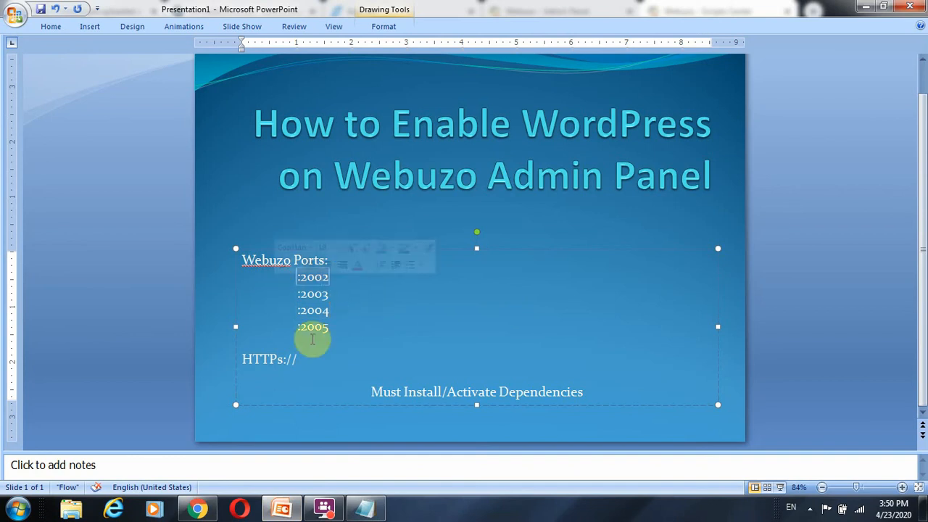
Step: Switch to Notepad and highlight the "system admin end of webuzo" line, followed by the "user admin end of webuzo" line
left_click(371, 506)
left_click(608, 268)
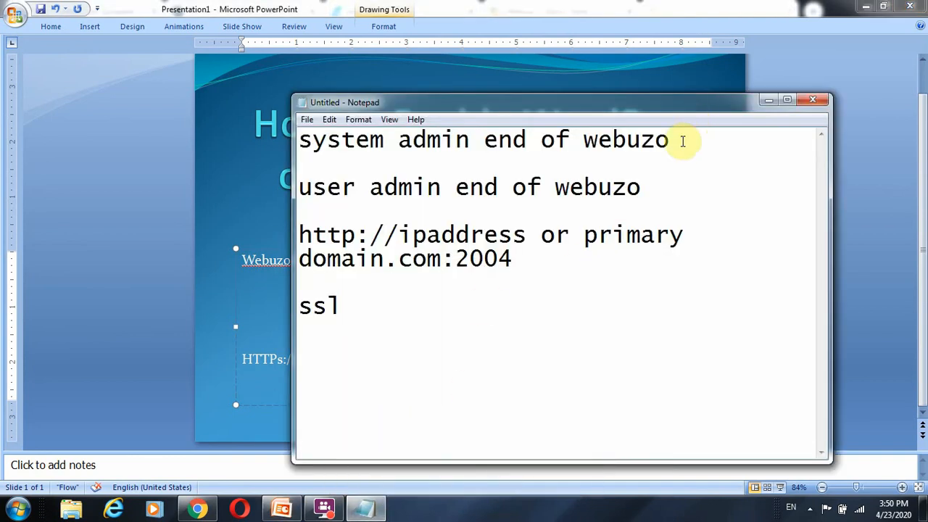
left_click_drag(681, 139, 274, 121)
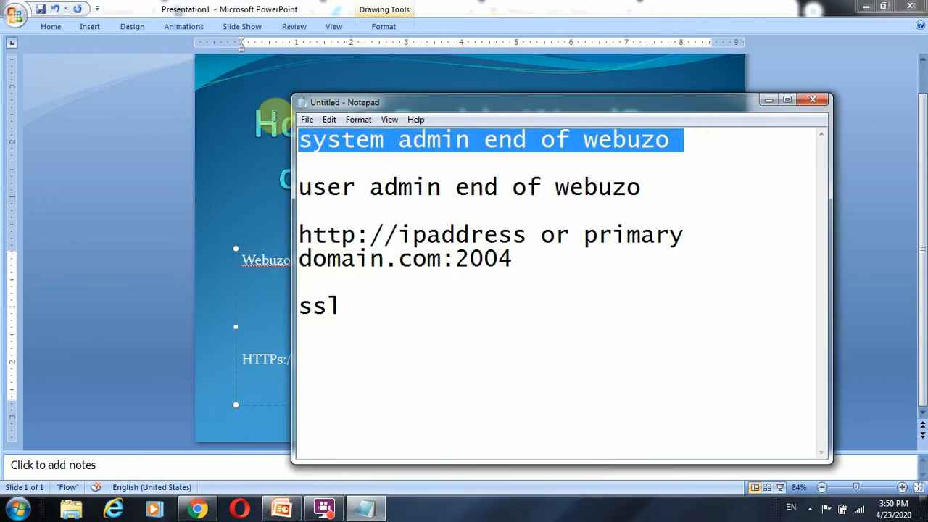
left_click_drag(640, 187, 306, 187)
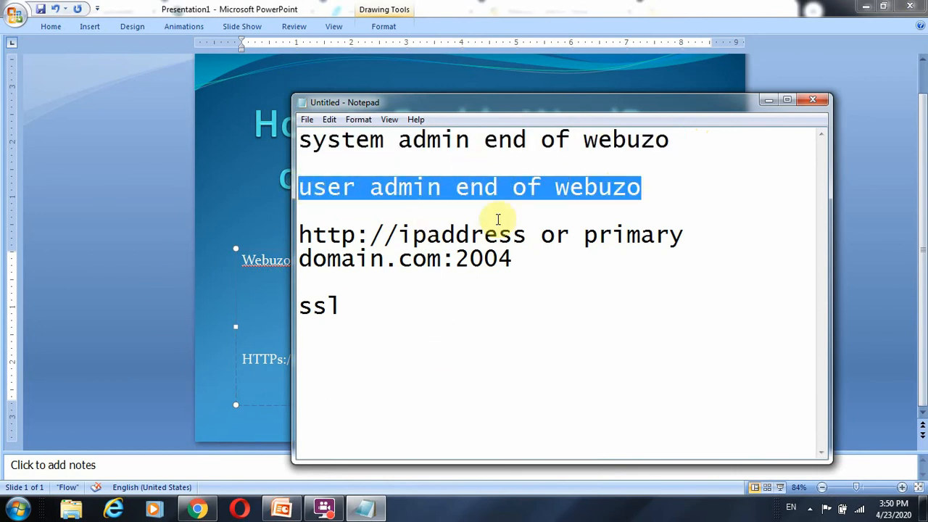
Step: Switch to Chrome, collapse the Software options and open the Enduser Panel from the Webuzo admin panel
left_click(208, 512)
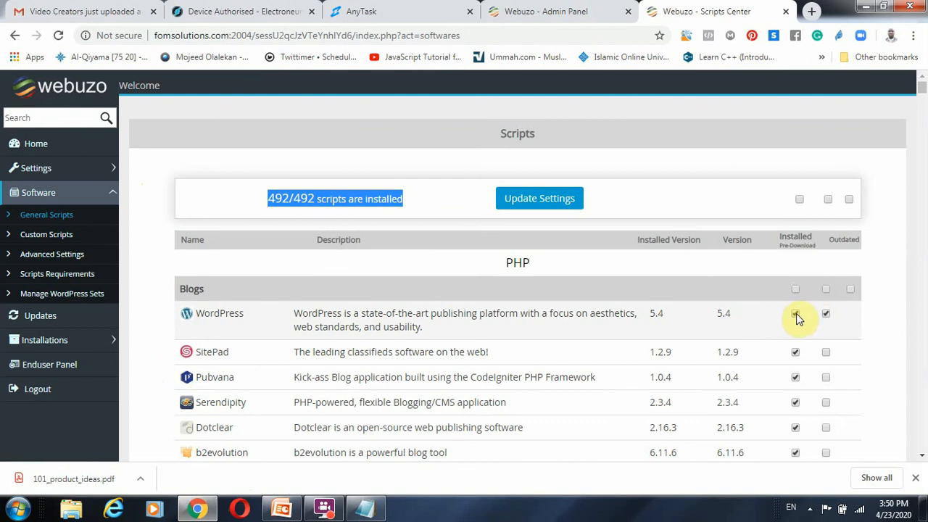
left_click(110, 196)
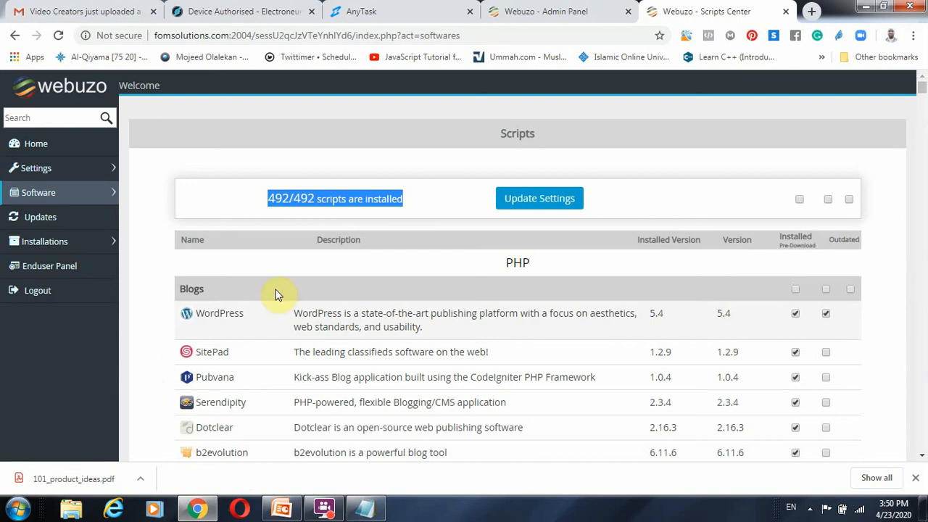
left_click(48, 267)
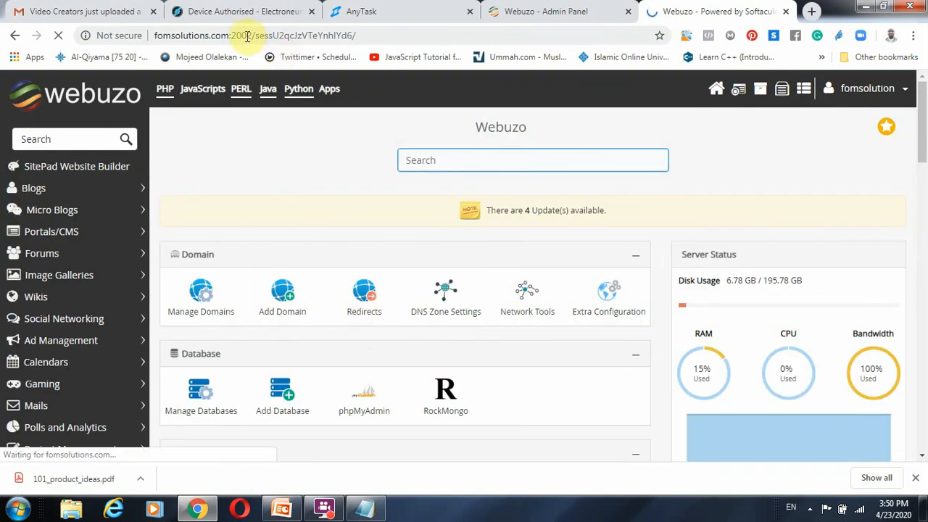
Step: Highlight the "user admin end of webuzo" line in Notepad, and highlight the last digit of port 2002 in Chrome's page address
left_click(364, 506)
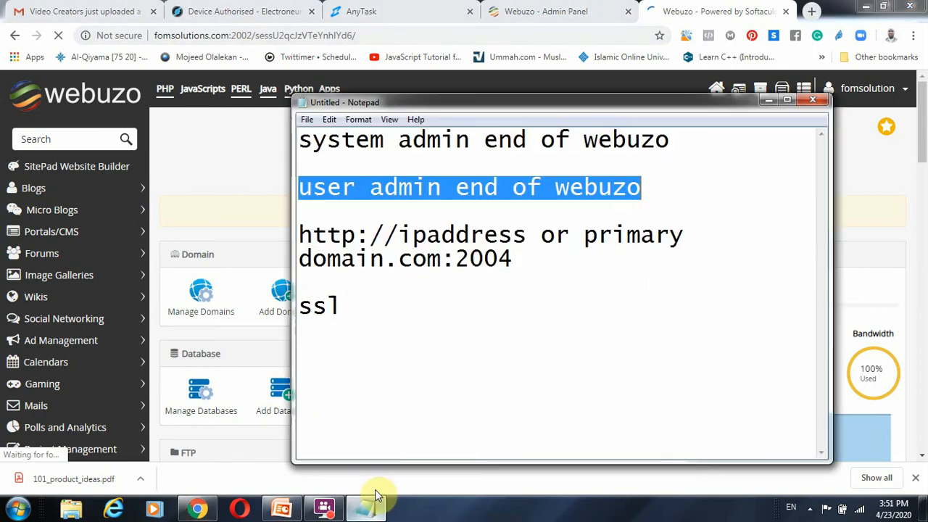
left_click(664, 194)
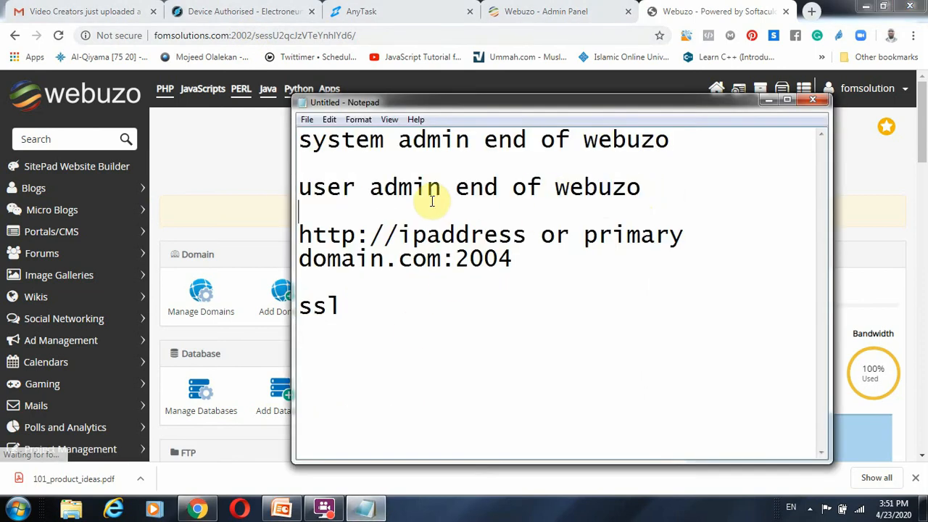
left_click(298, 187, "shift")
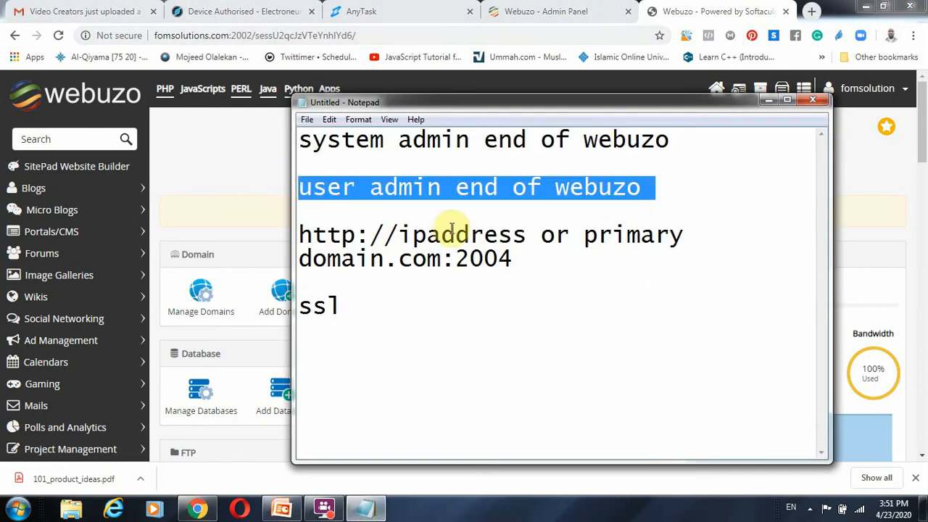
left_click(249, 36)
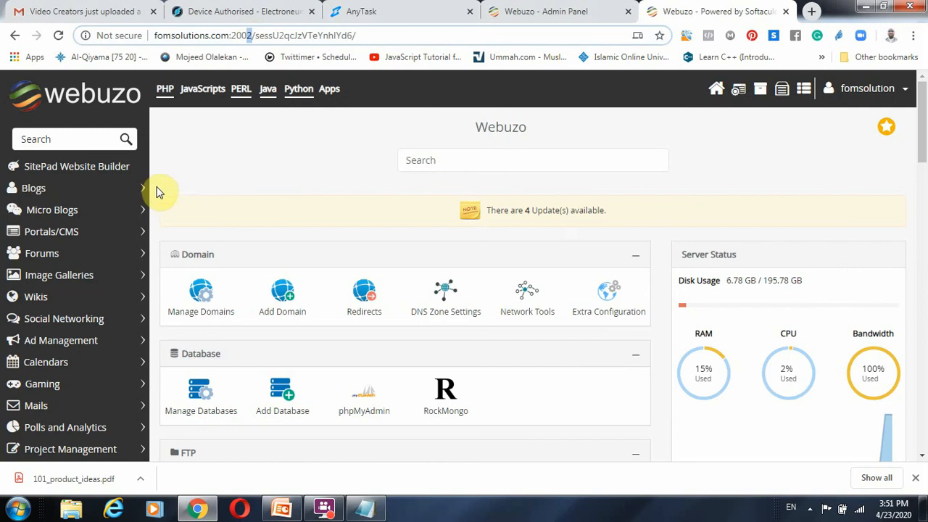
Step: Look through the scripts in the Blogs category, open the WordPress overview page and collapse the category
left_click(129, 189)
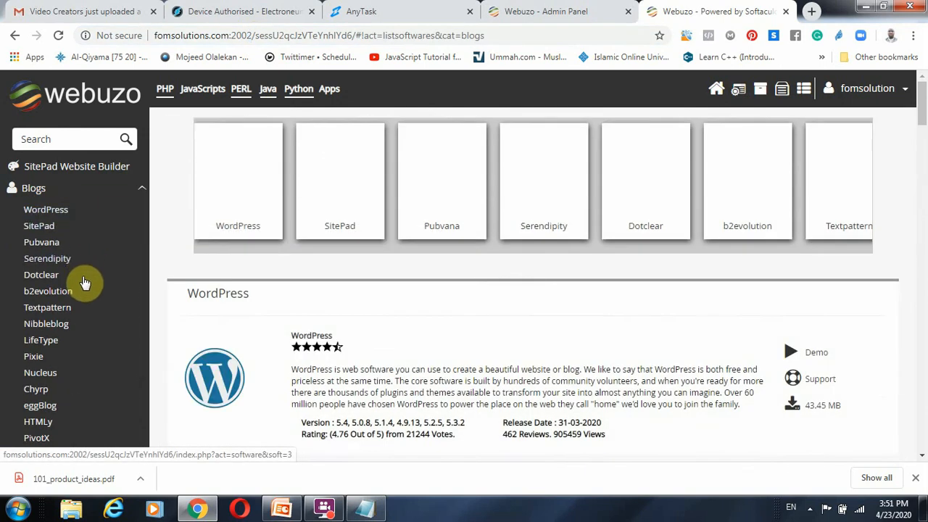
scroll(83, 287, "down", 3)
scroll(48, 288, "up", 3)
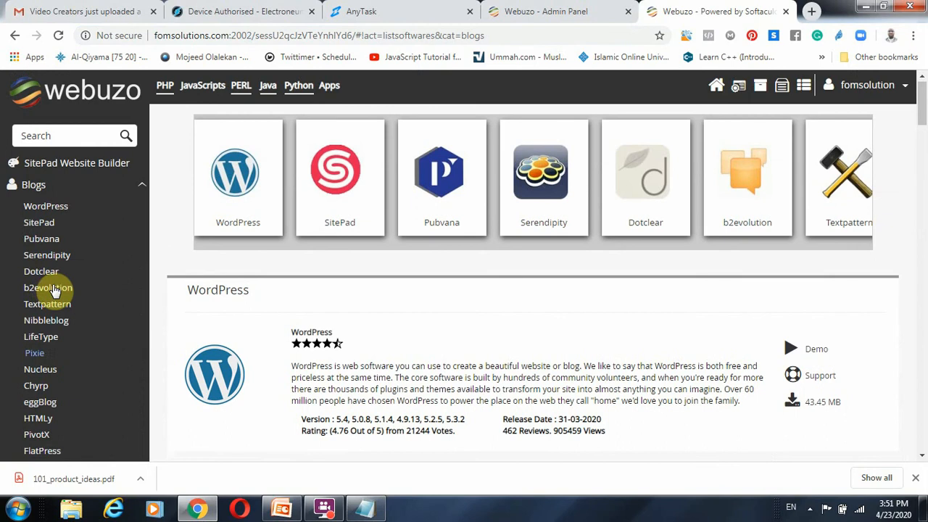
scroll(413, 294, "down", 5)
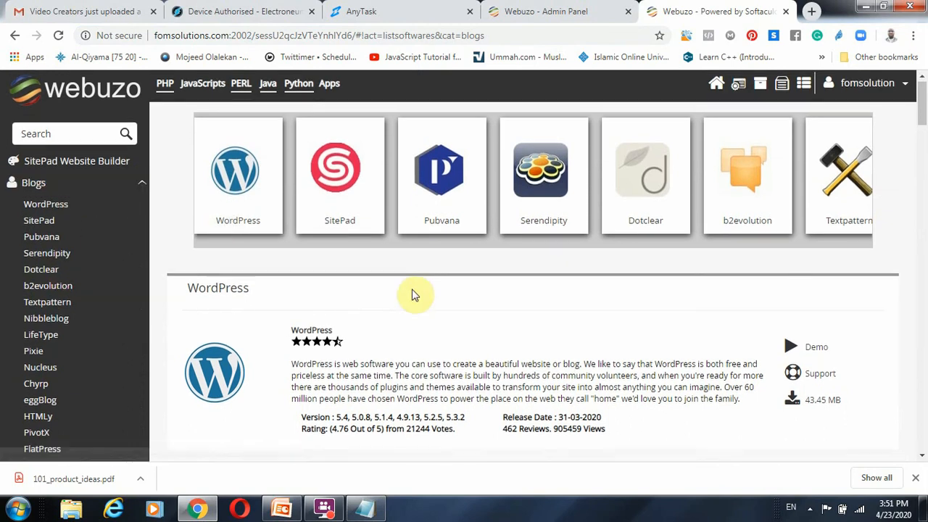
scroll(526, 290, "up", 5)
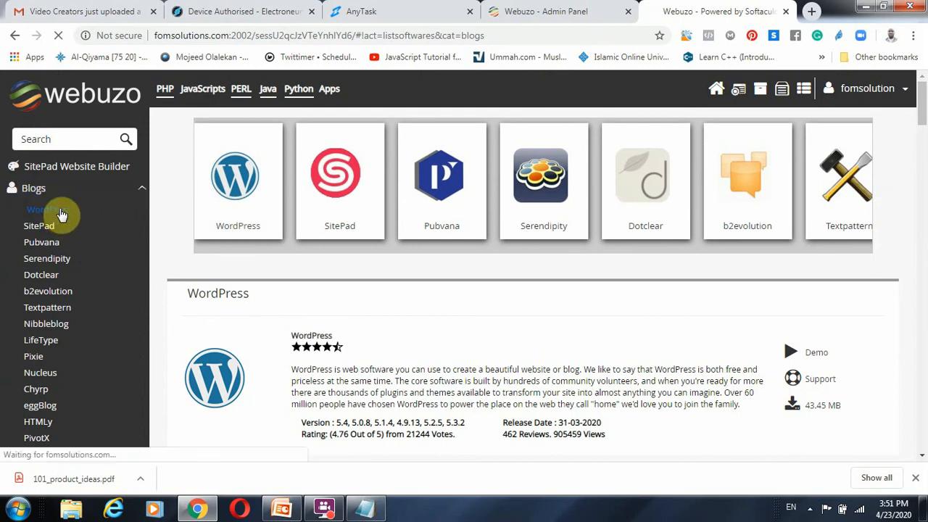
left_click(438, 239)
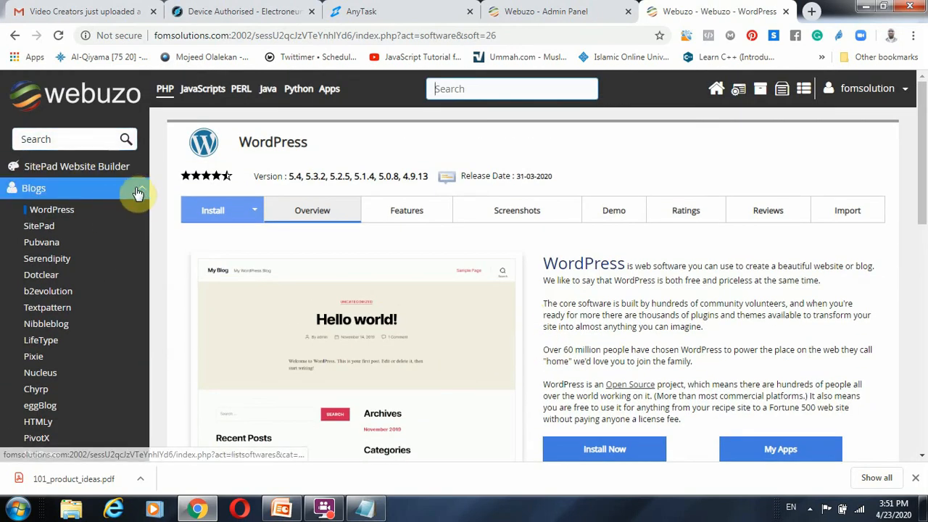
left_click(139, 191)
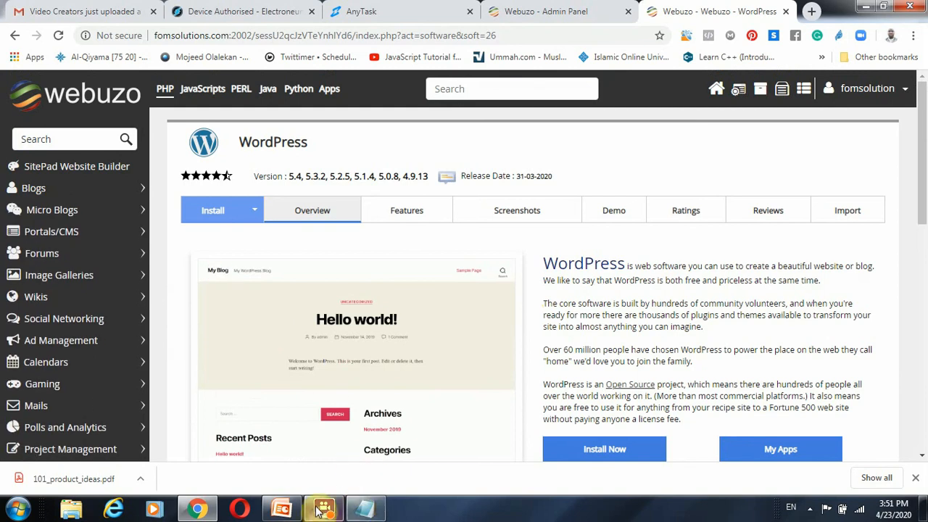
Step: Switch to the PowerPoint slide, highlight "Must Install/Activate Dependencies" and return to Chrome
left_click(281, 509)
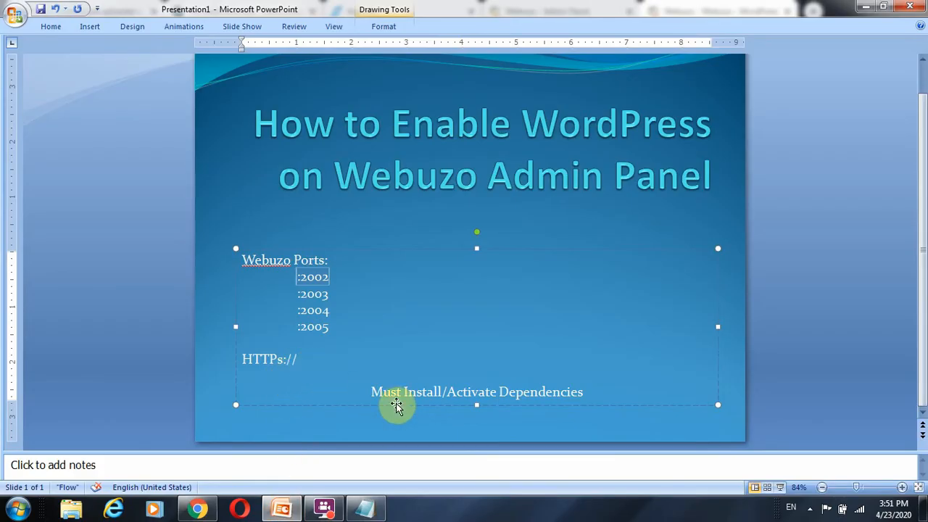
left_click_drag(364, 391, 599, 393)
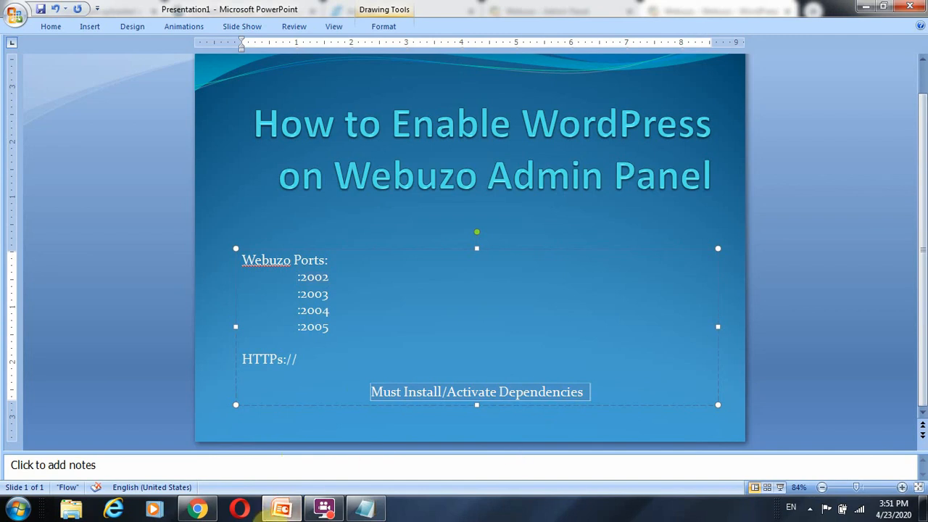
left_click(197, 509)
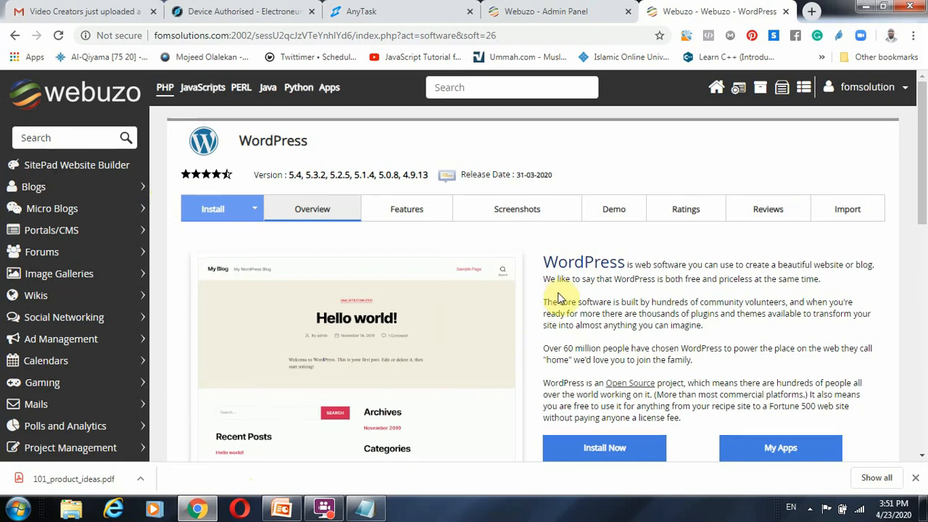
Step: Return from the WordPress page to the enduser panel's home page and look through its sections down to Advanced settings
scroll(556, 300, "down", 3)
scroll(553, 292, "up", 3)
left_click(716, 93)
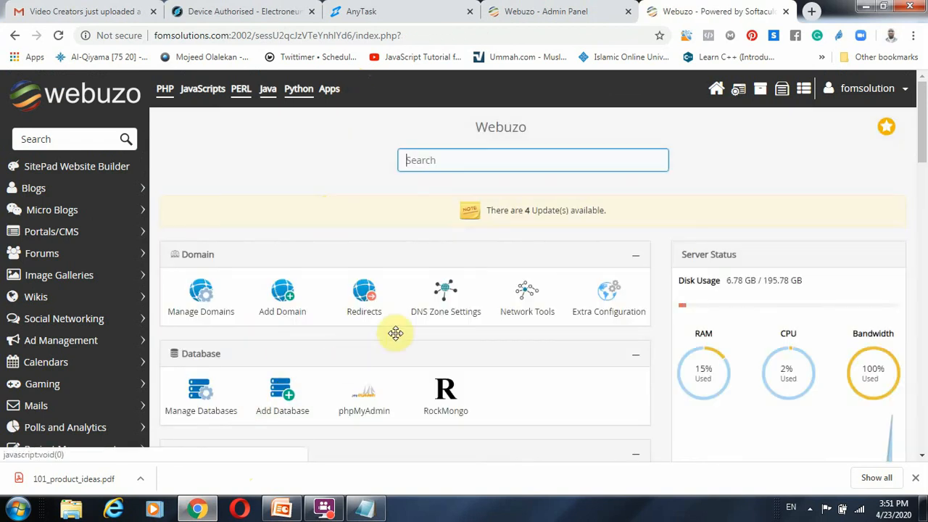
scroll(435, 330, "down", 4)
scroll(435, 362, "down", 5)
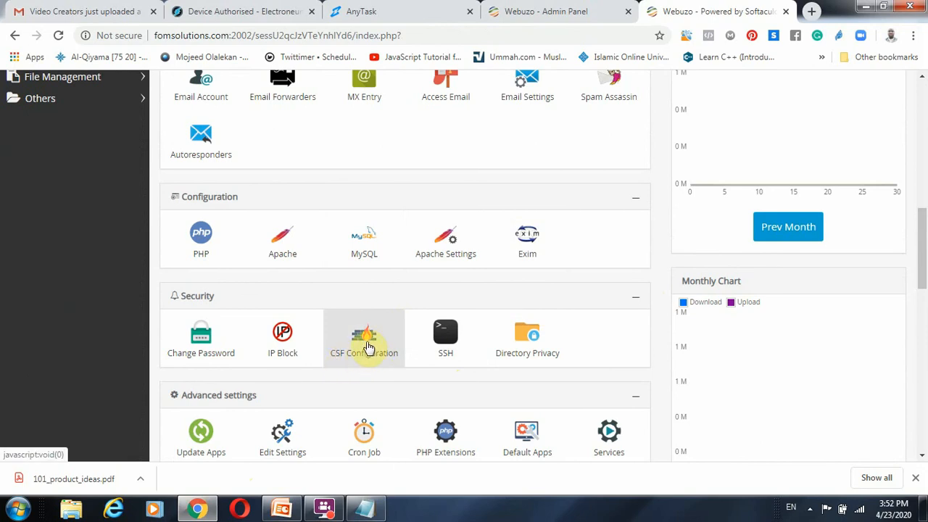
scroll(362, 341, "up", 10)
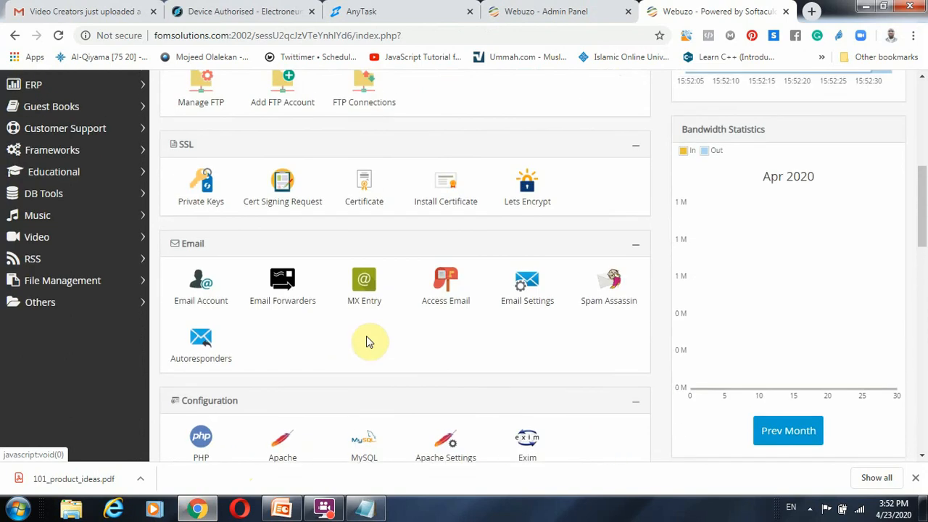
Step: Search the enduser panel's script and app list for "csf"
left_click(41, 139)
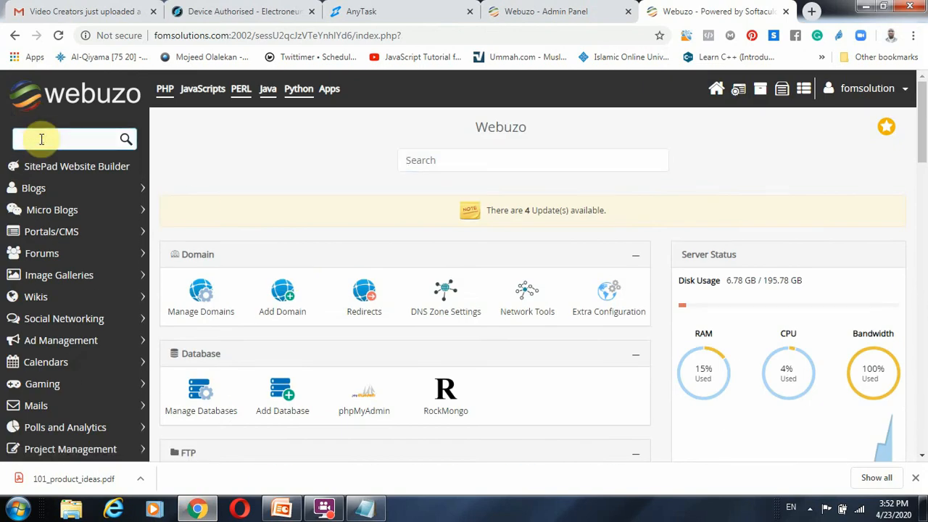
type("csh")
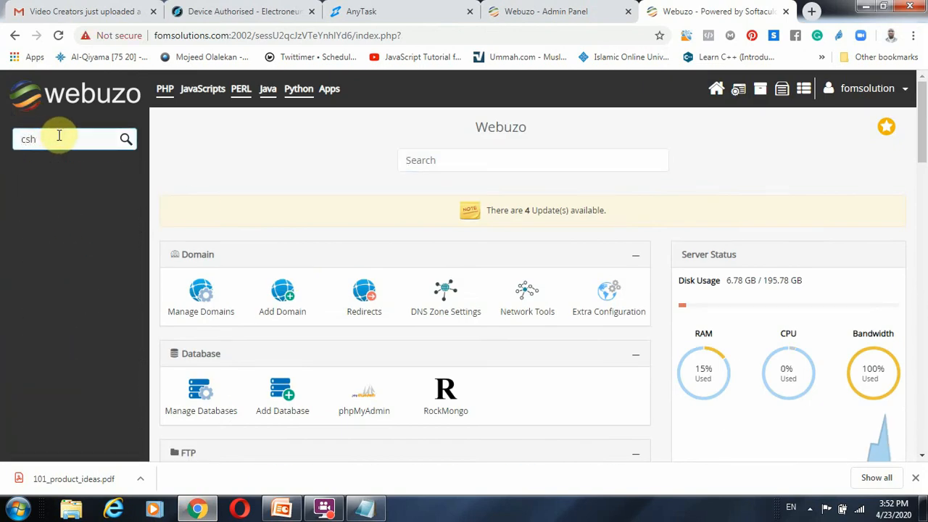
key("BackSpace")
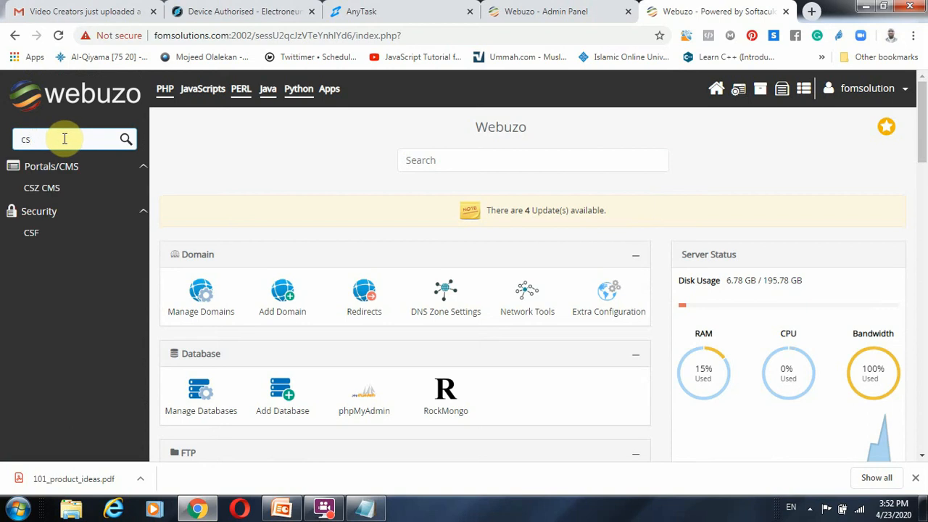
type("f")
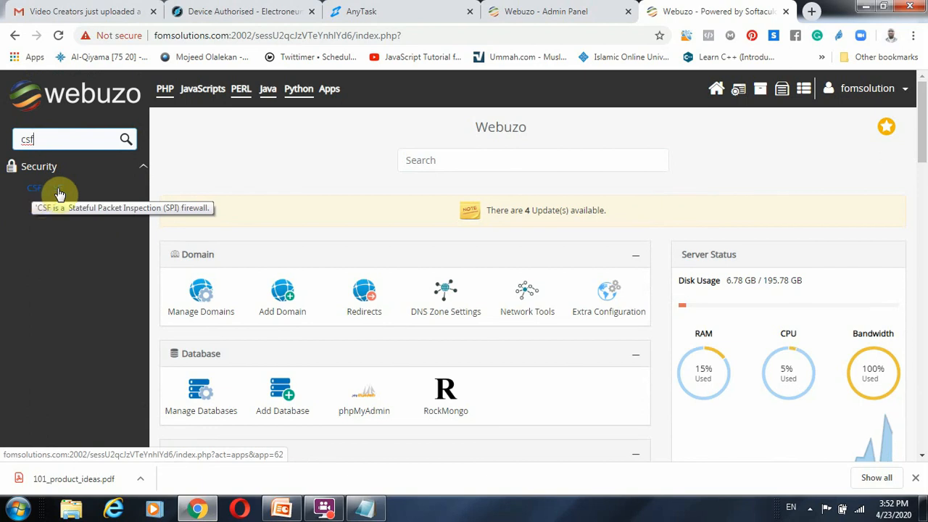
Step: Open CSF Configuration from the Security section of the enduser panel's home page
scroll(413, 326, "down", 5)
scroll(395, 376, "down", 4)
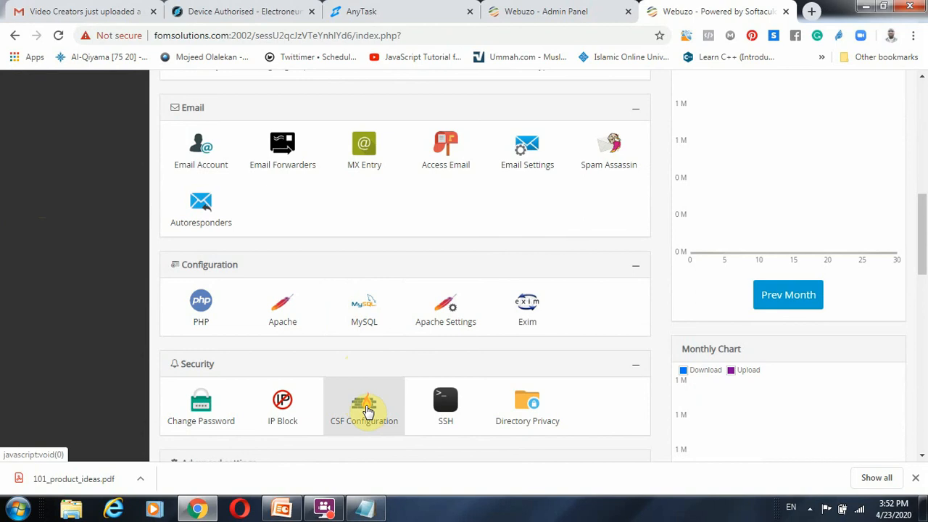
left_click(368, 410)
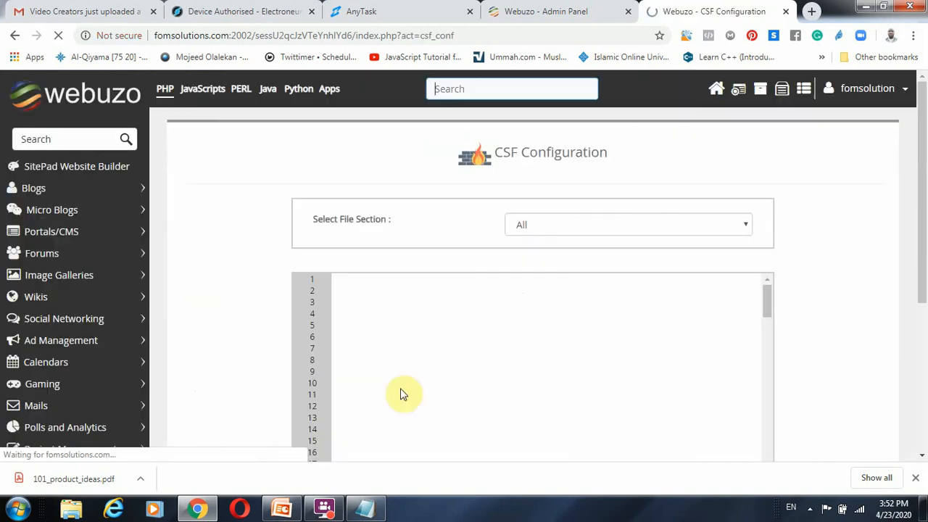
Step: Examine the CSF configuration file, especially the TESTING flag and its initial settings comments, and return to the enduser panel's home page
scroll(460, 341, "down", 2)
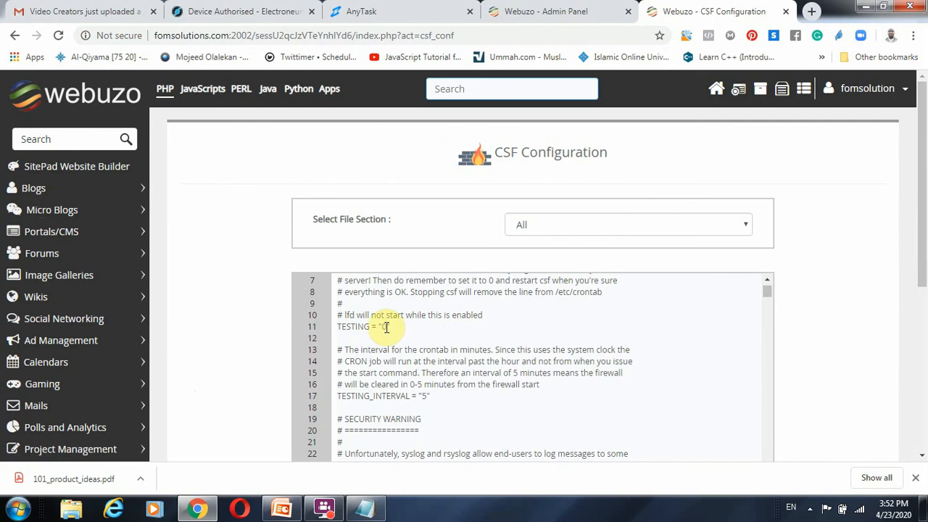
scroll(463, 330, "up", 2)
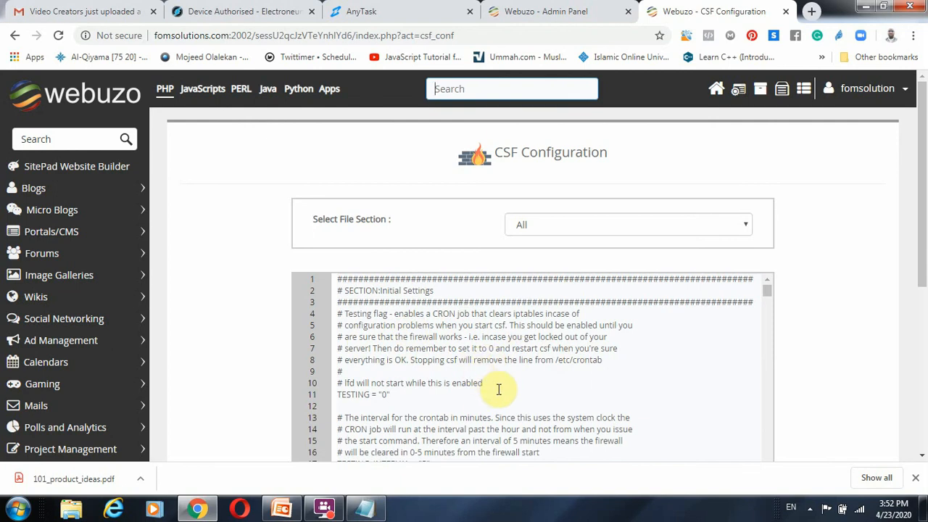
scroll(479, 417, "down", 2)
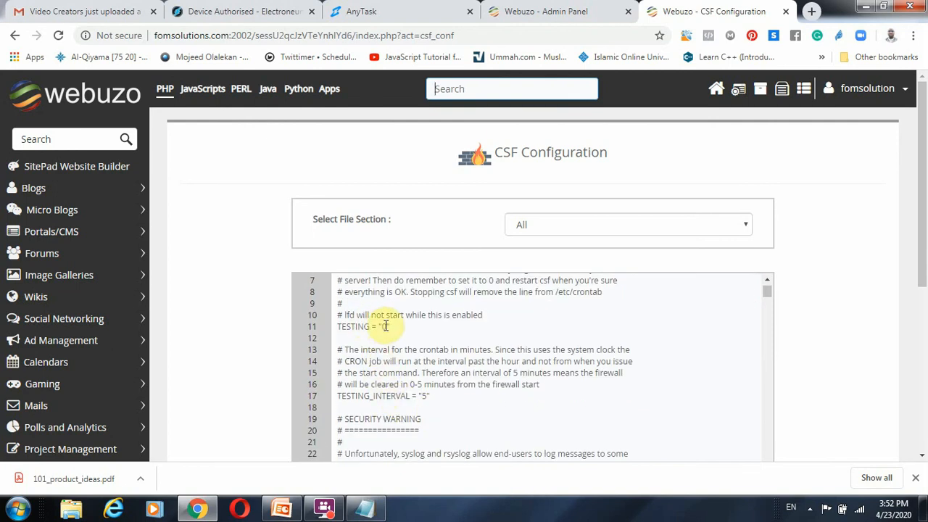
scroll(498, 318, "up", 2)
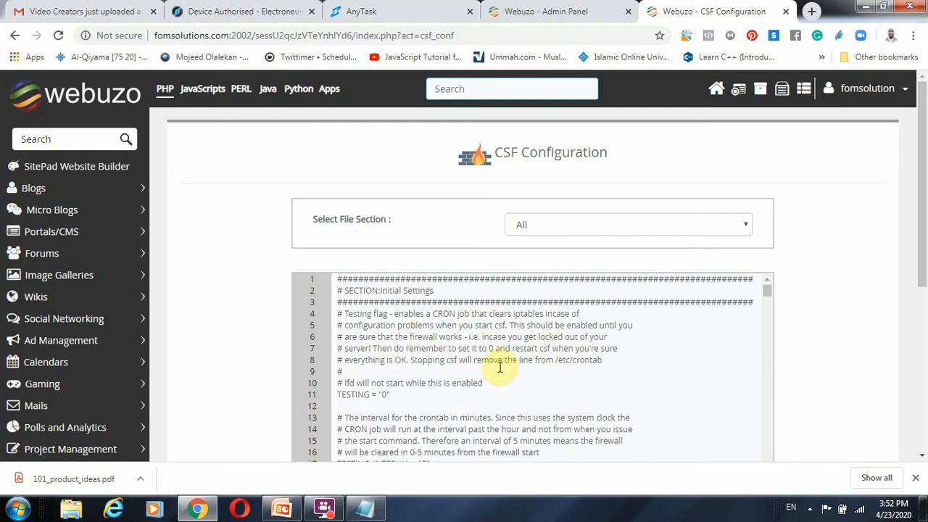
scroll(536, 362, "down", 5)
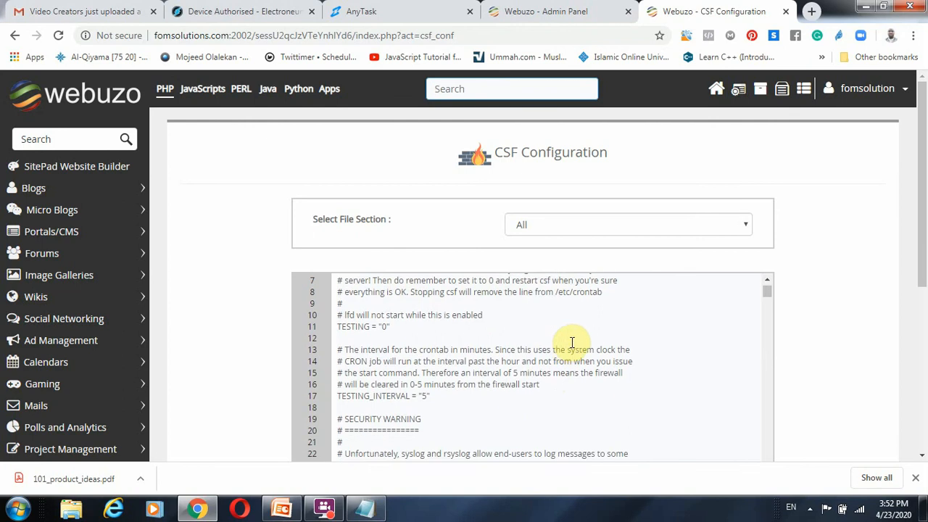
scroll(573, 342, "down", 20)
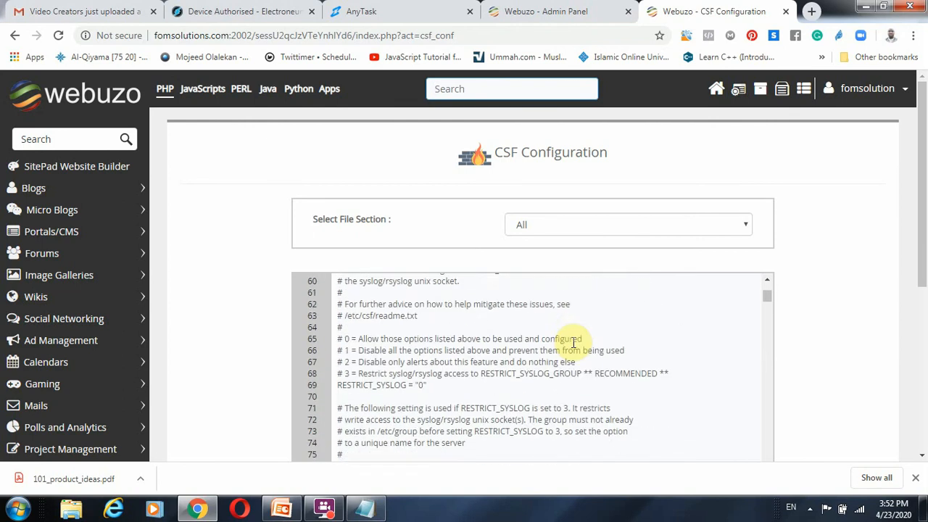
scroll(573, 342, "down", 8)
scroll(547, 348, "up", 20)
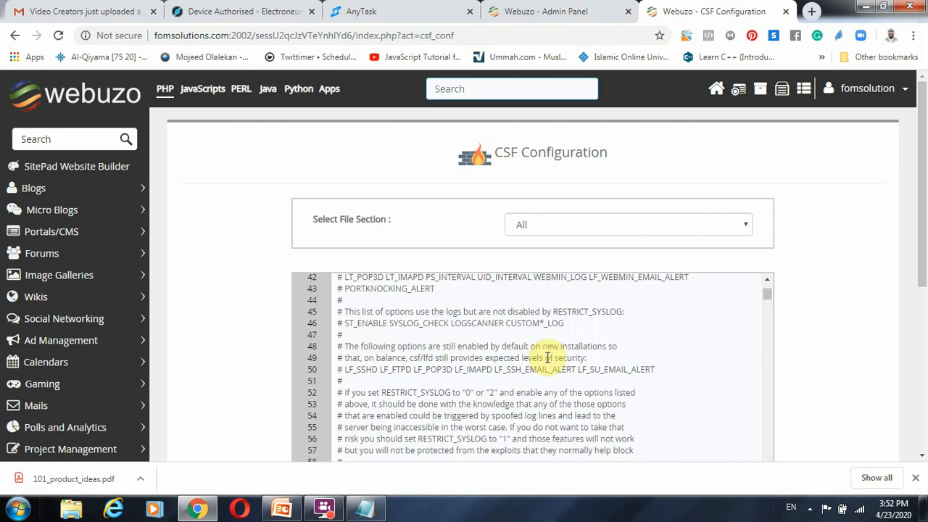
scroll(404, 362, "up", 4)
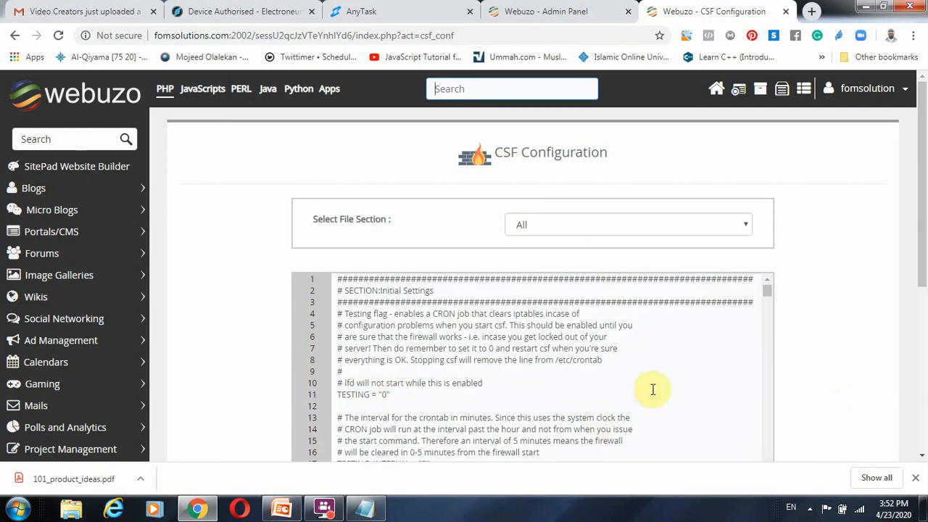
scroll(812, 341, "down", 4)
scroll(283, 248, "up", 1)
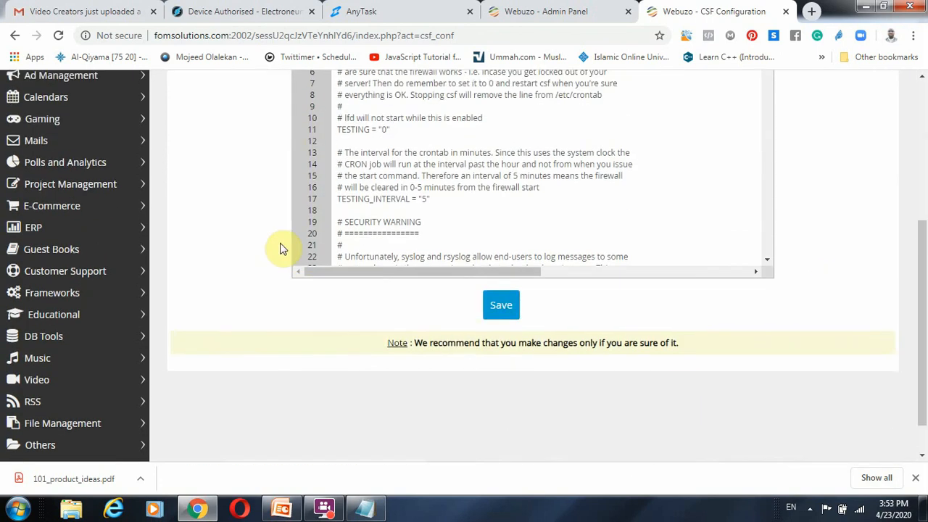
scroll(282, 240, "up", 4)
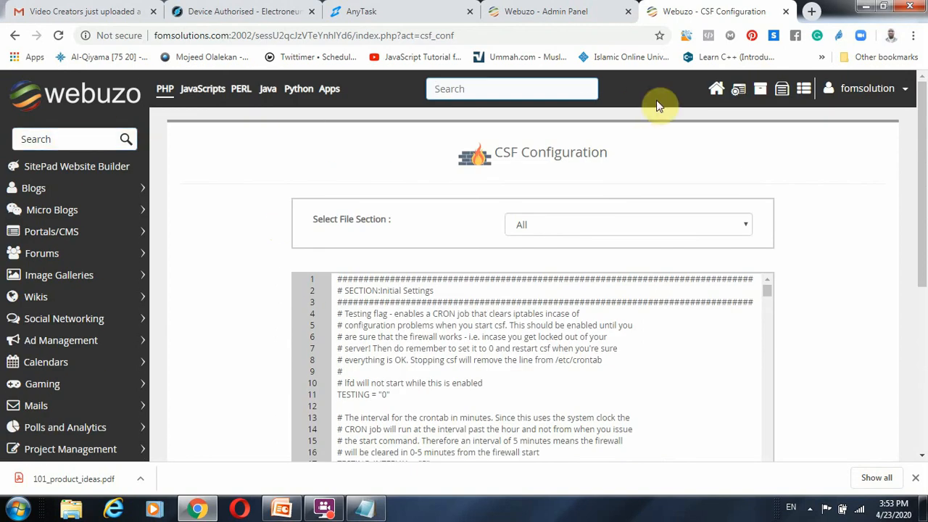
left_click(714, 89)
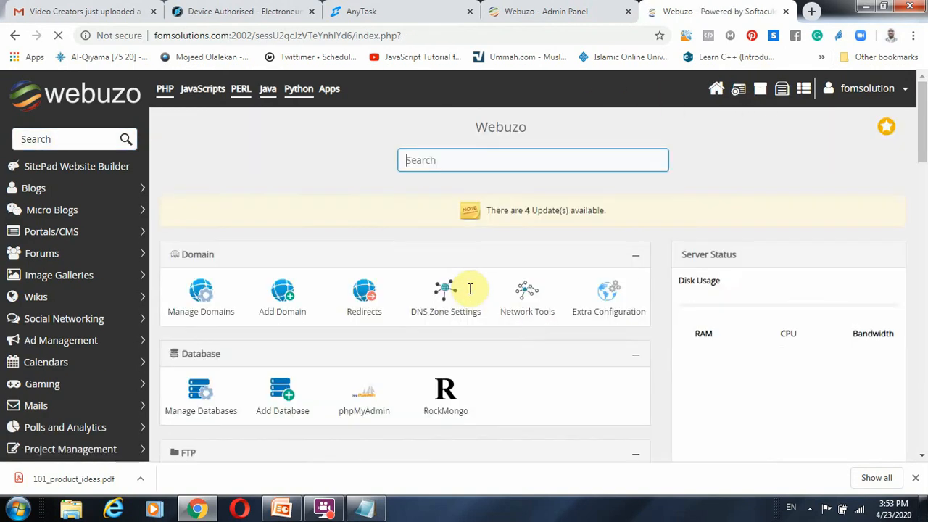
Step: Look through the enduser panel's home page sections and open Services from Advanced settings to view the service list
scroll(450, 305, "down", 5)
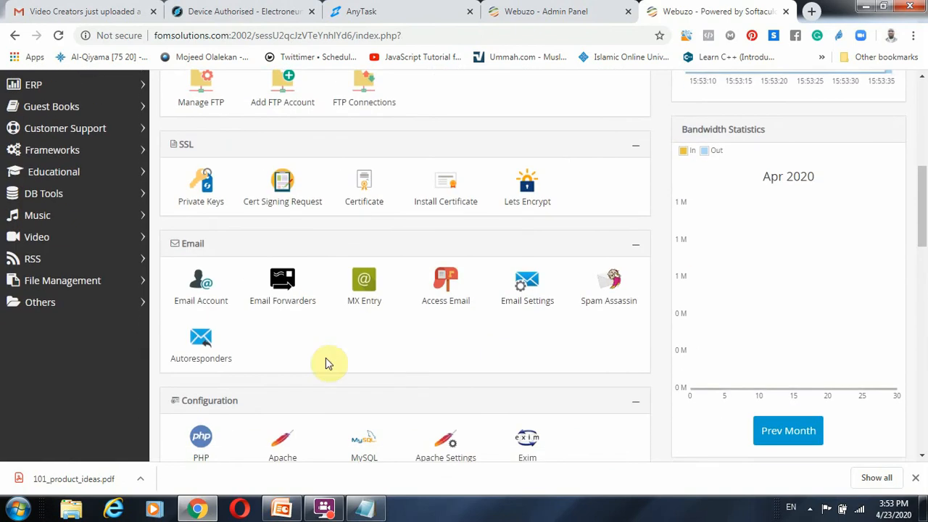
scroll(366, 338, "down", 3)
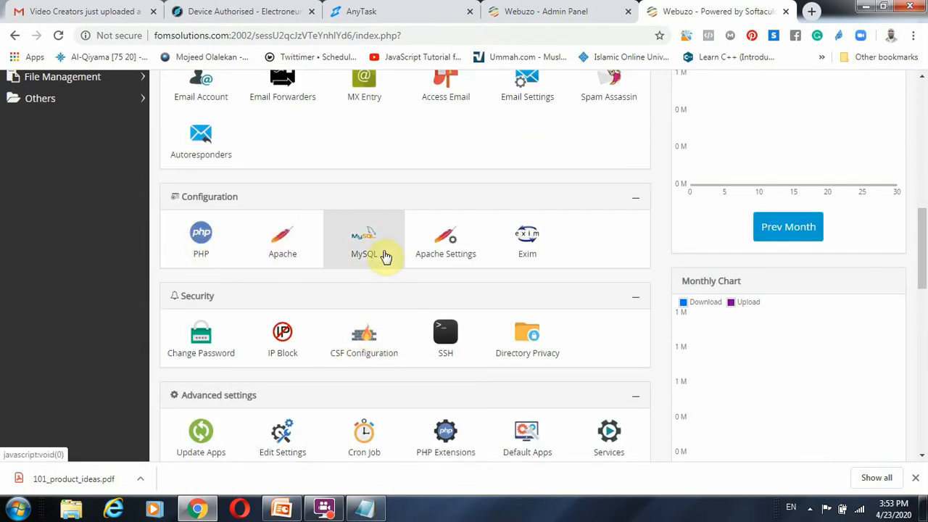
scroll(459, 379, "up", 4)
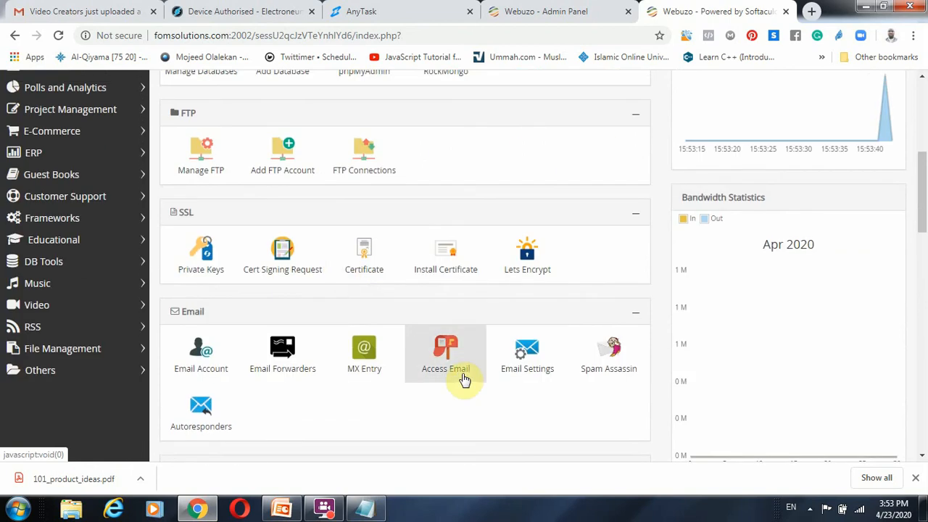
scroll(425, 348, "down", 4)
scroll(486, 436, "down", 8)
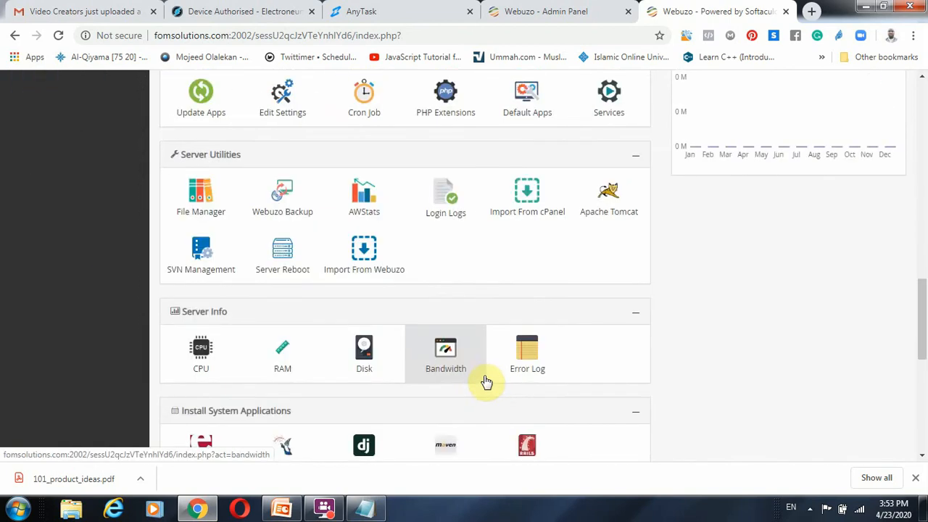
scroll(482, 381, "up", 3)
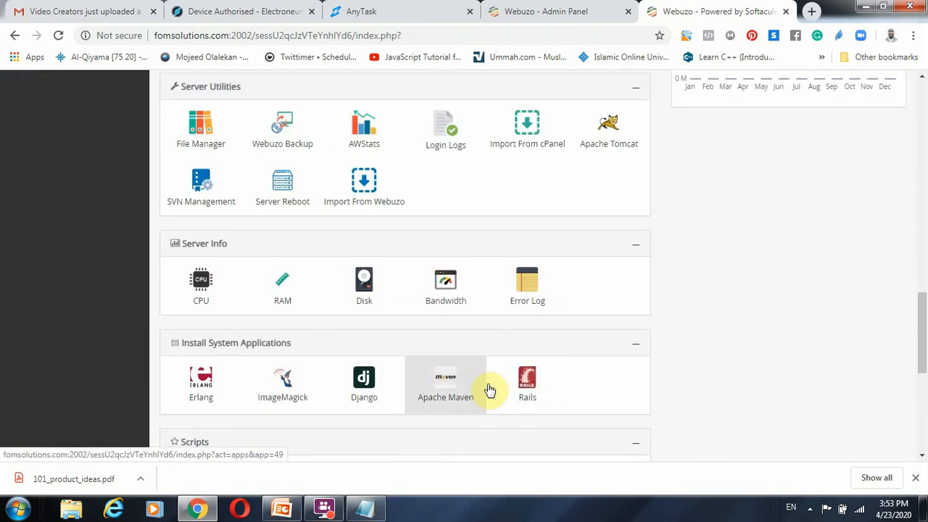
scroll(486, 387, "up", 3)
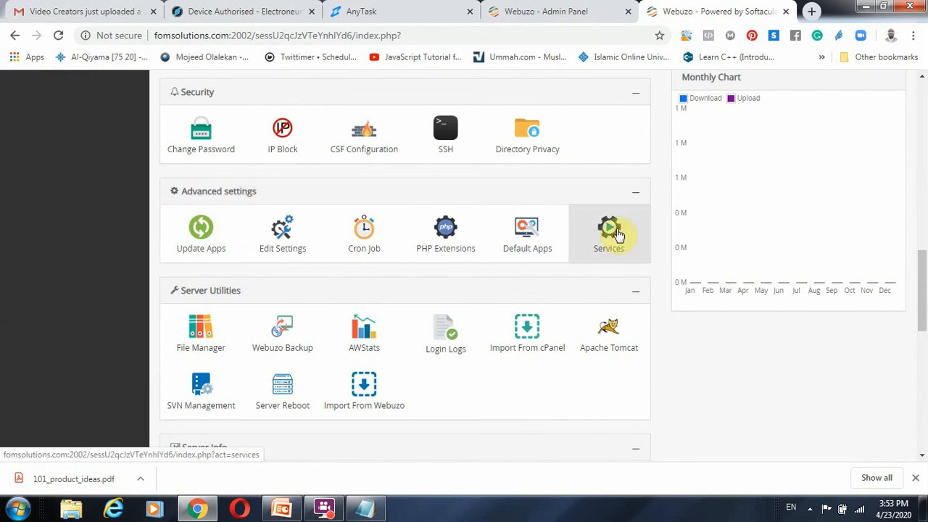
left_click(614, 232)
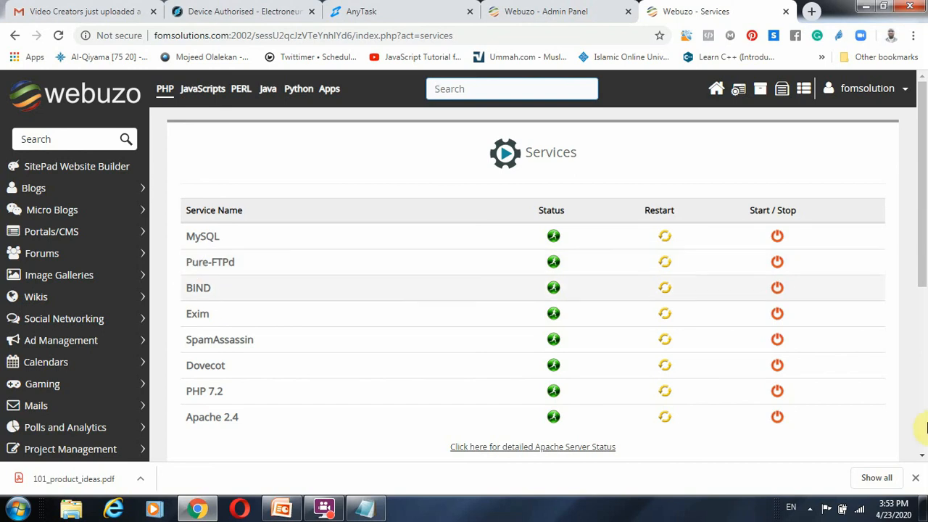
Step: Open messengerpanda.com in a new browser tab
left_click(813, 9)
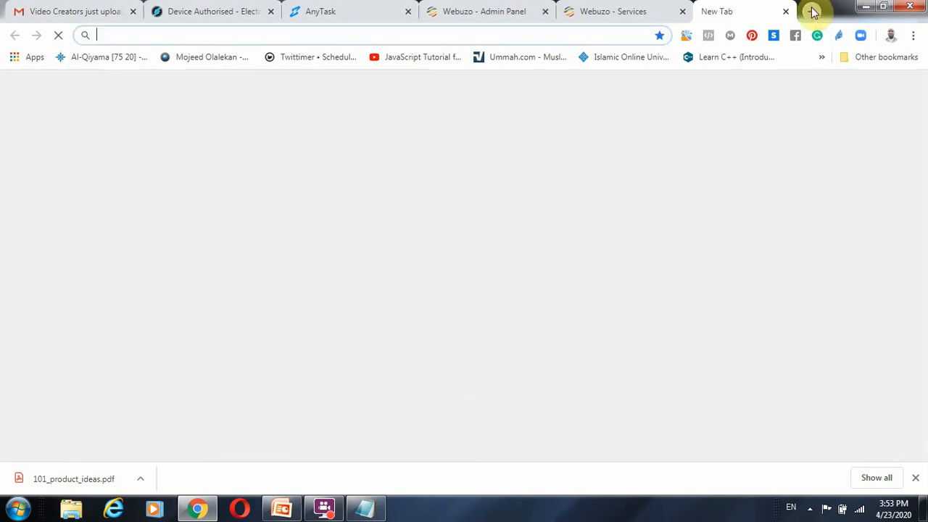
type("messengerpanda.com")
key("Return")
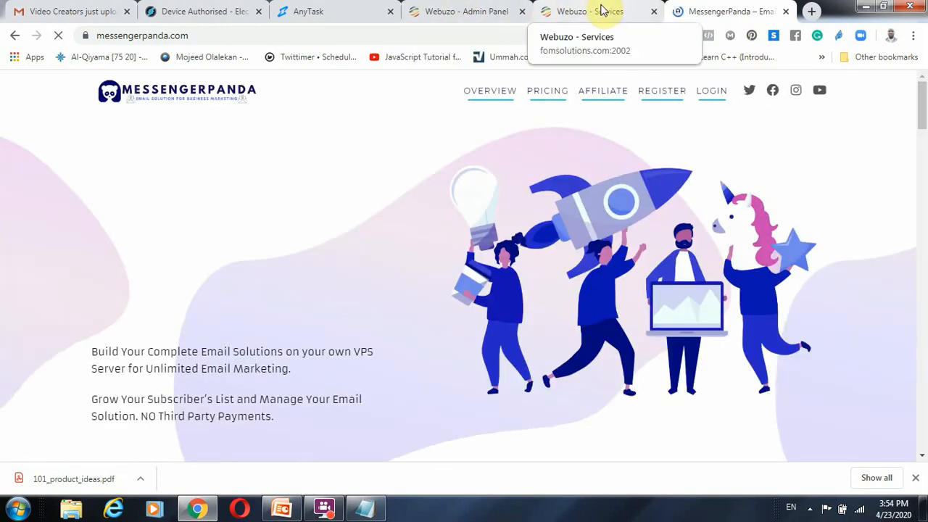
Step: View the Webuzo admin panel briefly and return to the enduser panel's home page from its Services page
left_click(504, 17)
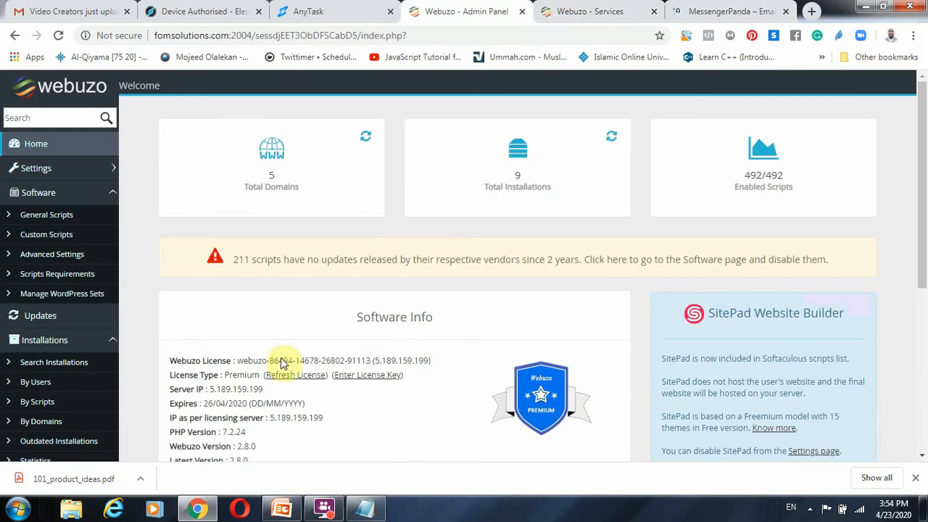
left_click(580, 11)
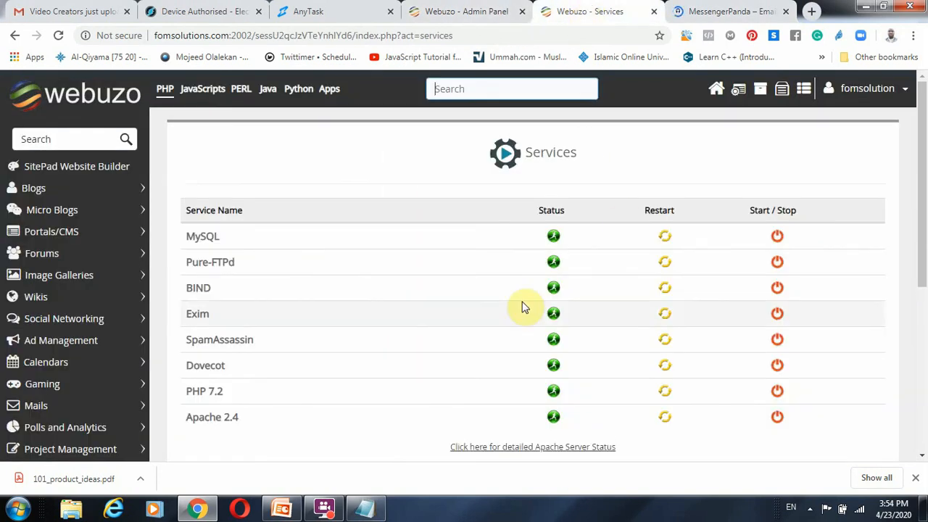
left_click(716, 90)
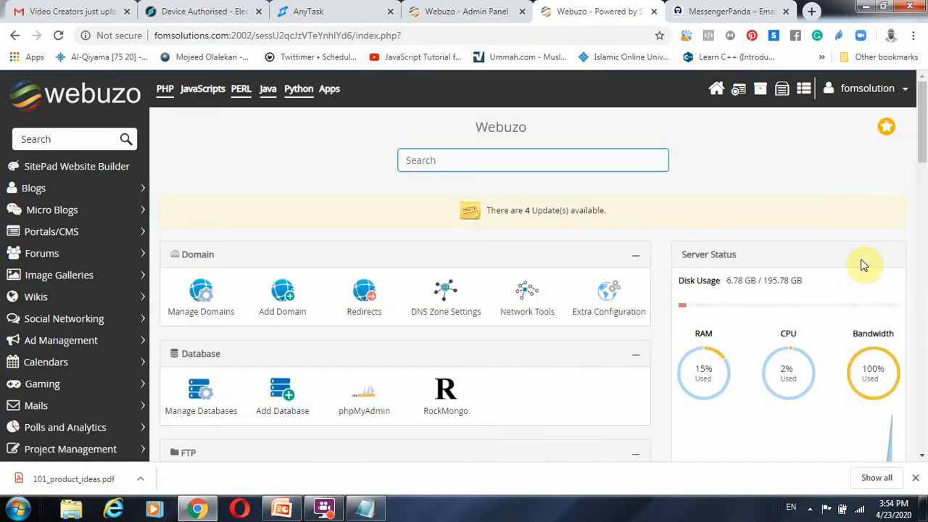
Step: Examine the enduser panel's home page sections from Domain down to Scripts and back up to the Server Status overview
scroll(607, 293, "down", 1)
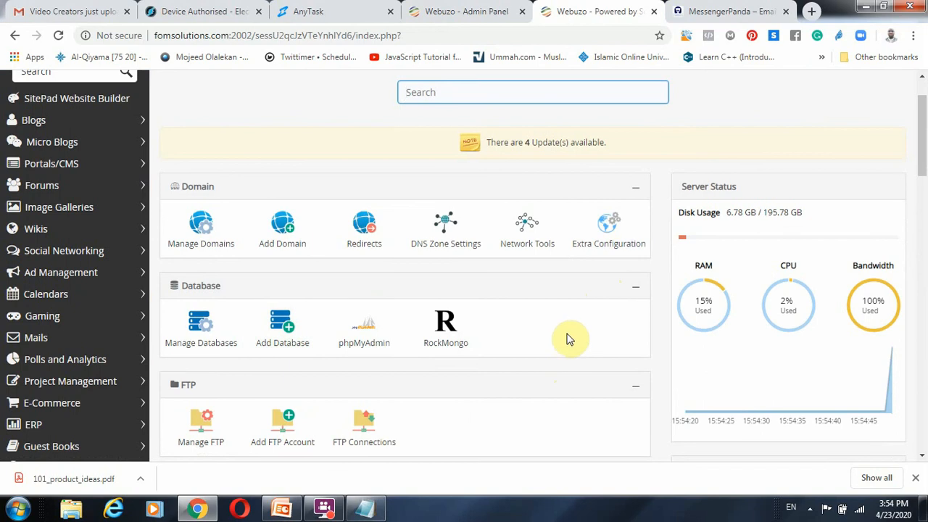
scroll(567, 338, "down", 3)
scroll(570, 337, "down", 4)
scroll(569, 341, "up", 4)
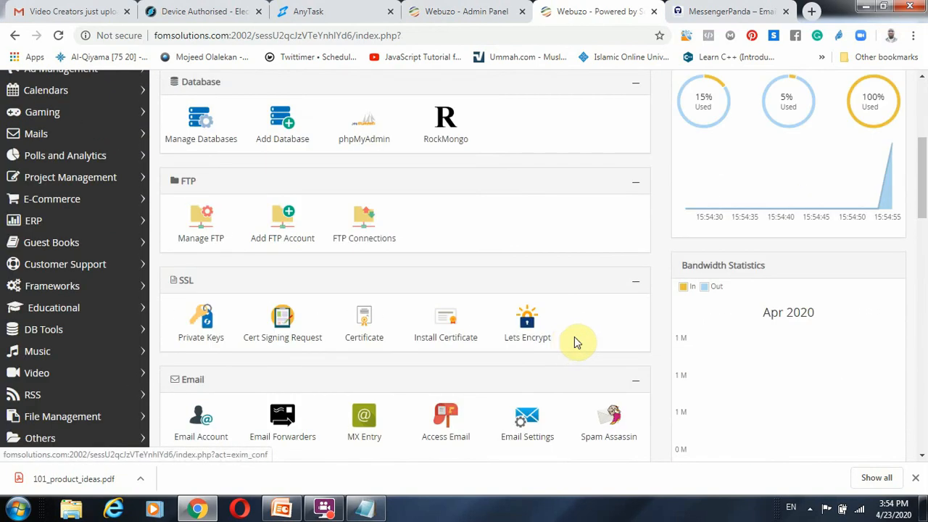
scroll(548, 331, "down", 11)
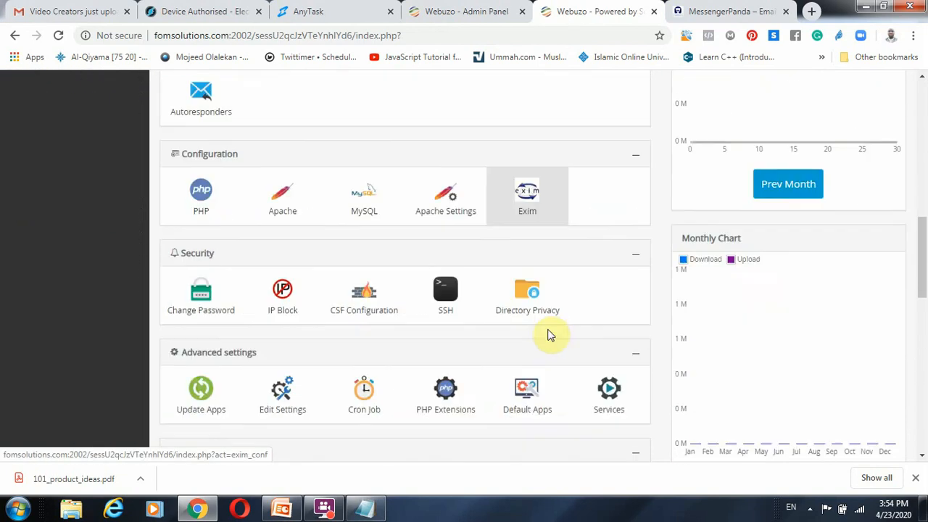
scroll(550, 363, "down", 4)
scroll(558, 357, "down", 4)
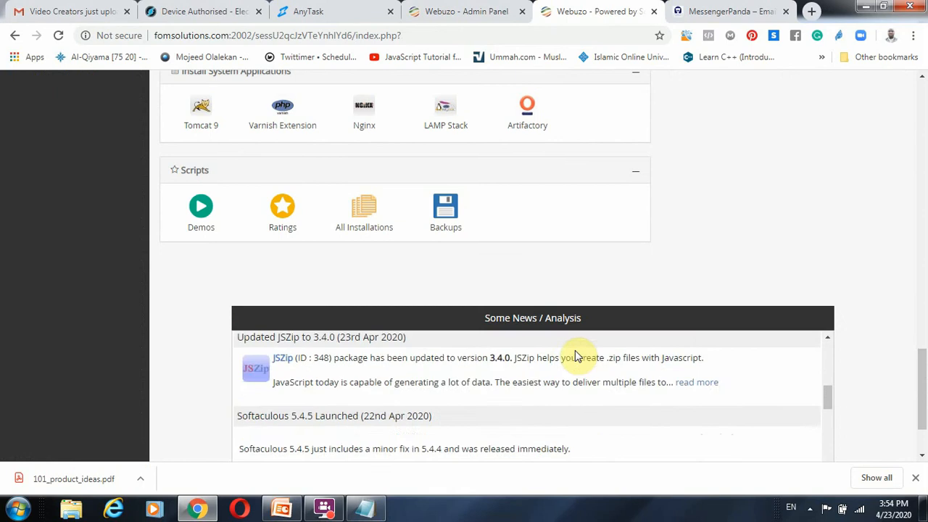
scroll(577, 356, "up", 4)
scroll(856, 278, "up", 4)
scroll(856, 278, "up", 12)
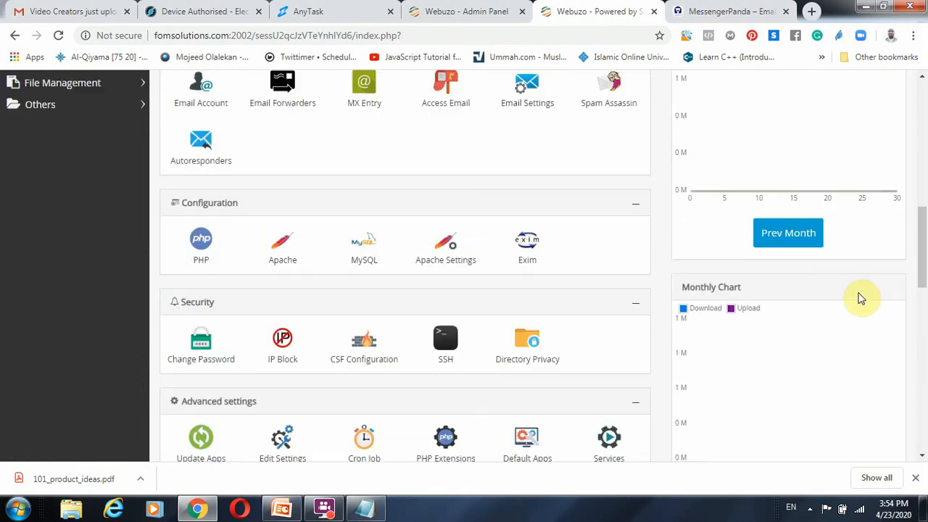
scroll(746, 326, "up", 4)
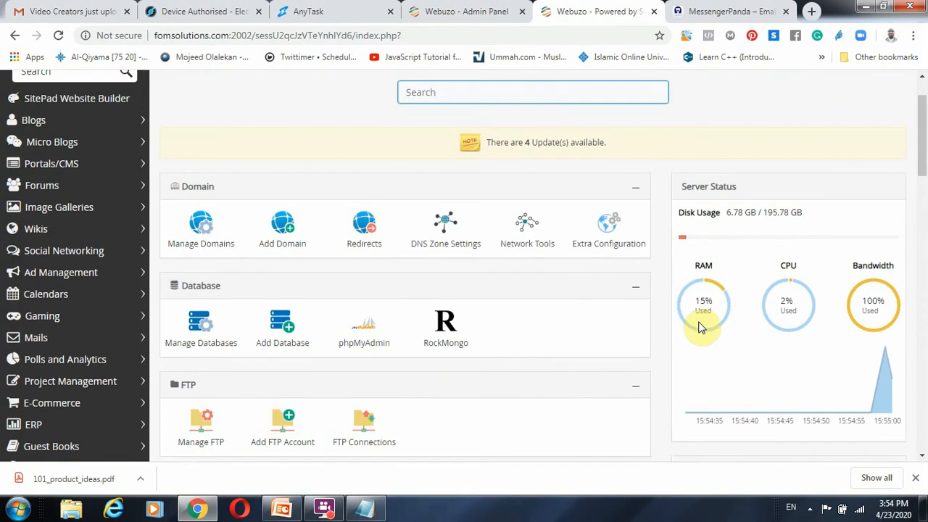
scroll(694, 321, "up", 1)
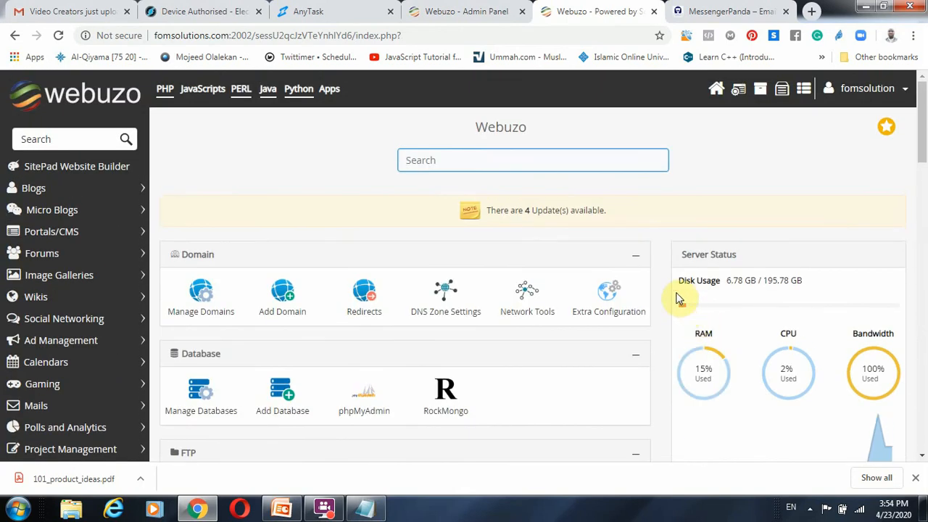